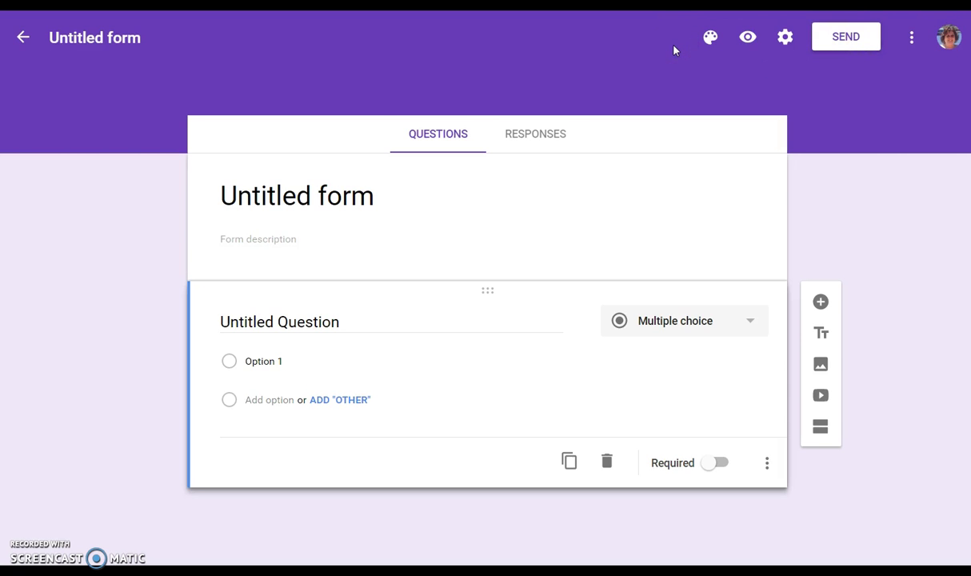
Rename the form file to 'World History'
left_click(133, 37)
type("World History")
left_click(80, 100)
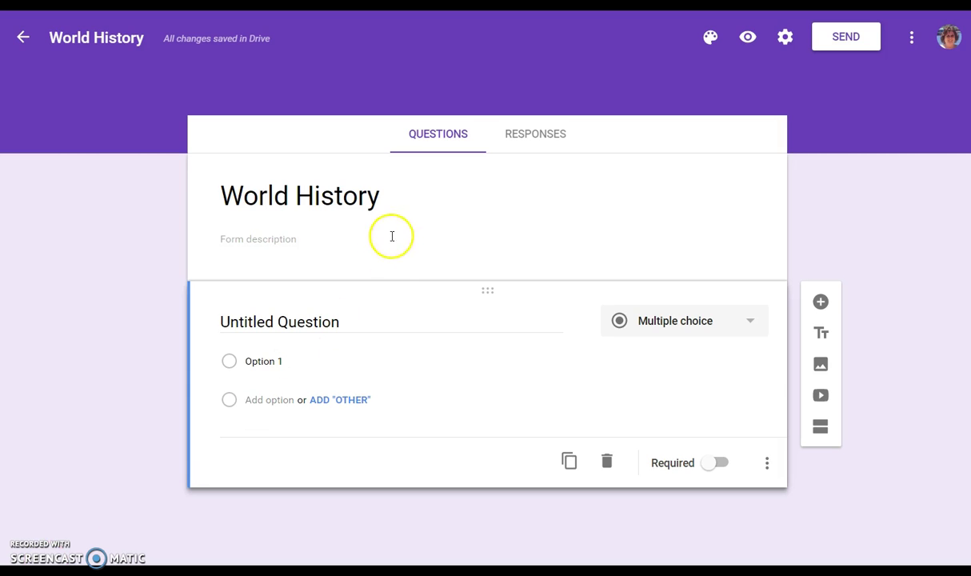
Append ': The Modern Era' to the form title so it reads 'World History: The Modern Era'
left_click(406, 203)
left_click(405, 203)
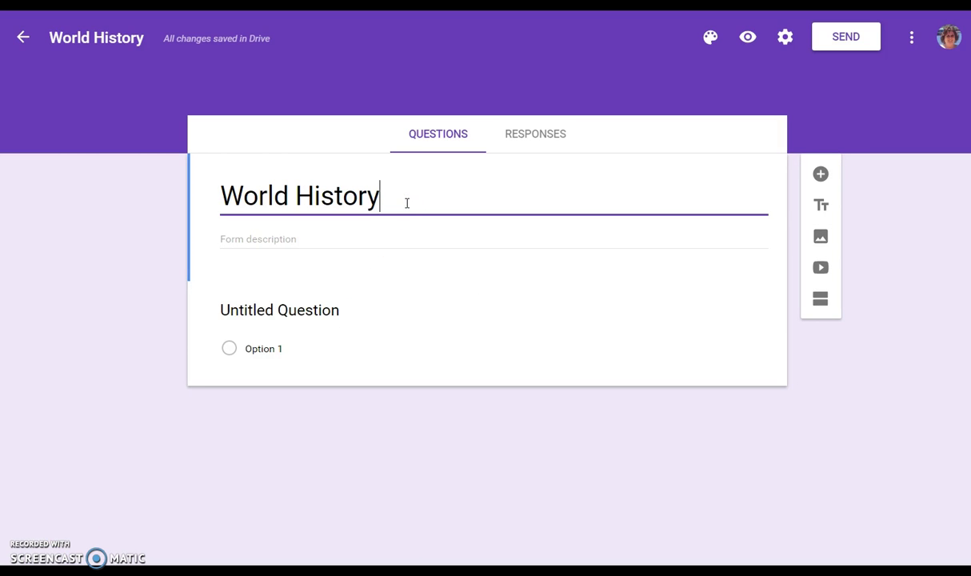
type(": The Modern Era")
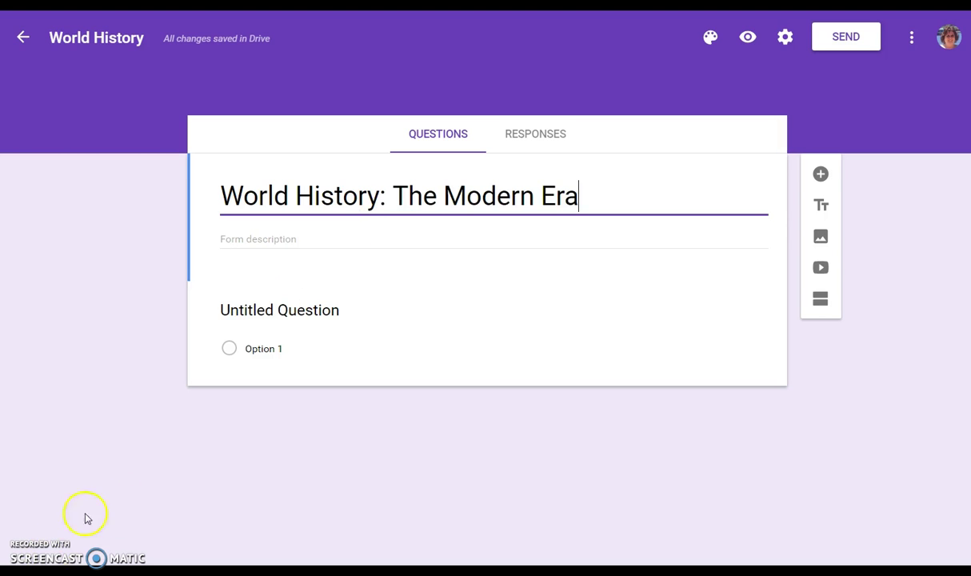
Try pink and then lime as the form's theme colour
left_click(712, 37)
left_click(767, 94)
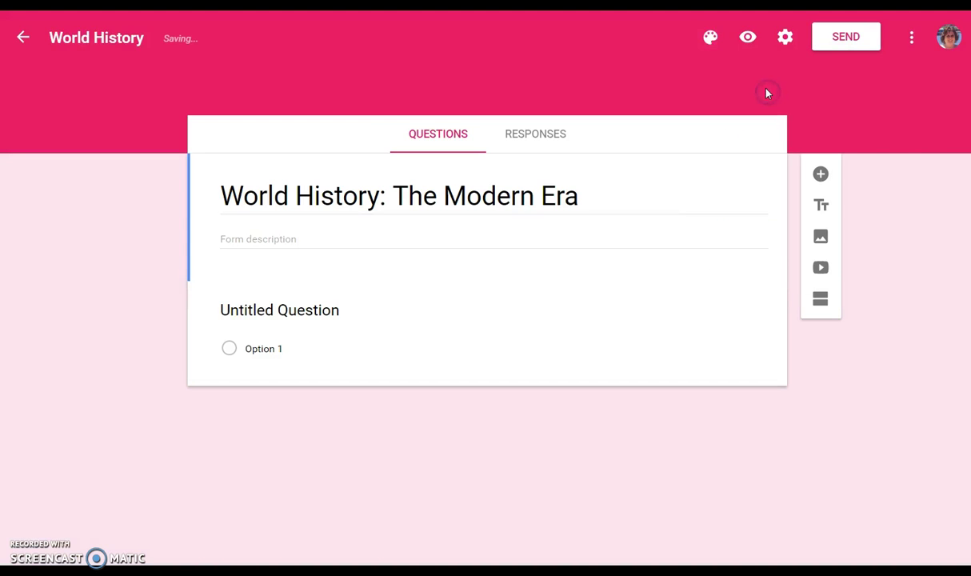
left_click(709, 40)
left_click(810, 205)
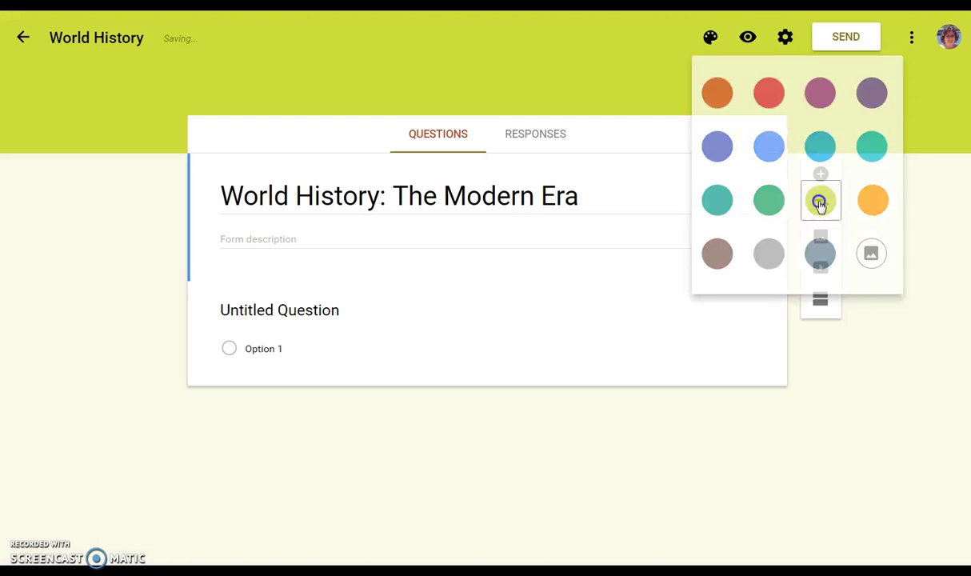
left_click(709, 35)
left_click(709, 35)
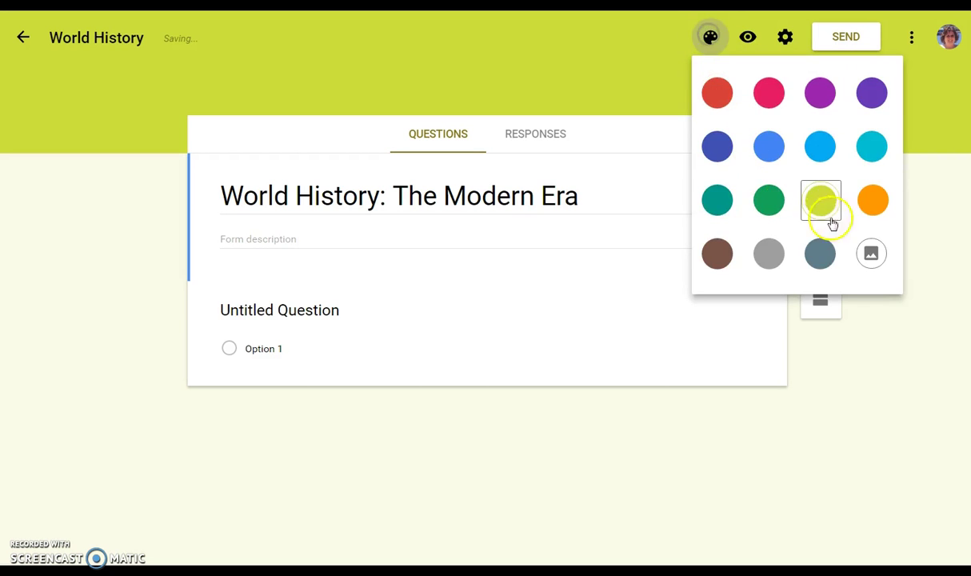
Set the Travel category's suitcase-and-globe photo (12_trips_getaway) as the header image
left_click(873, 254)
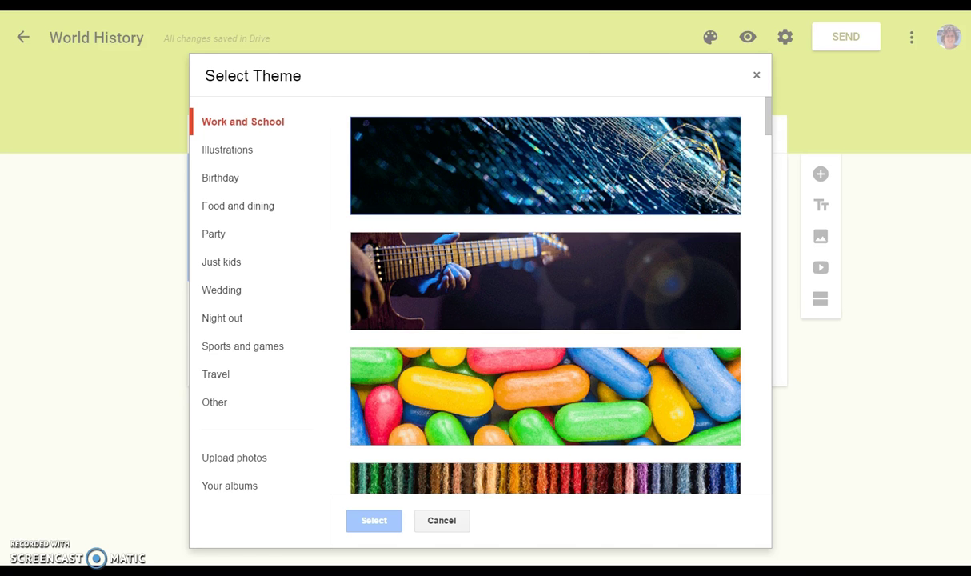
left_click(216, 373)
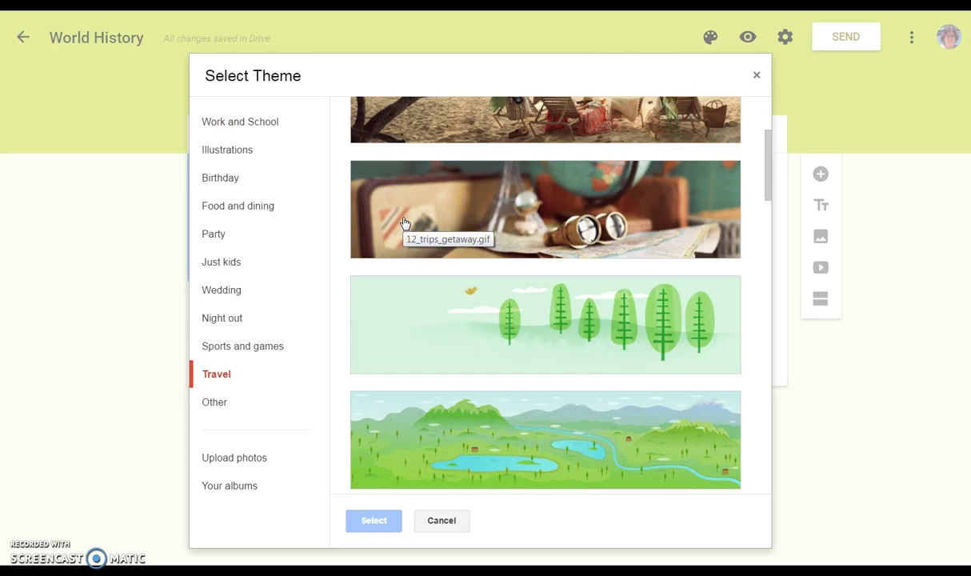
left_click(403, 220)
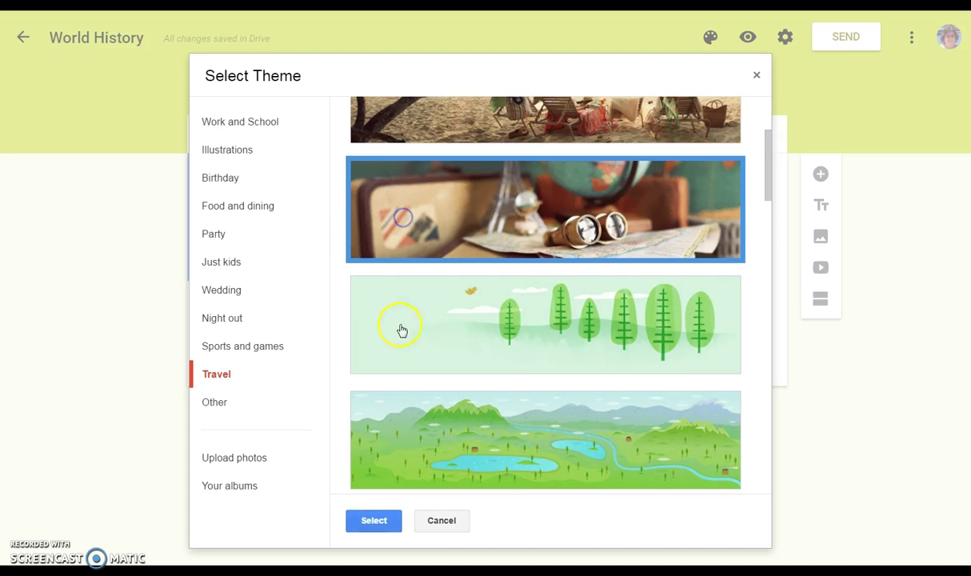
left_click(376, 520)
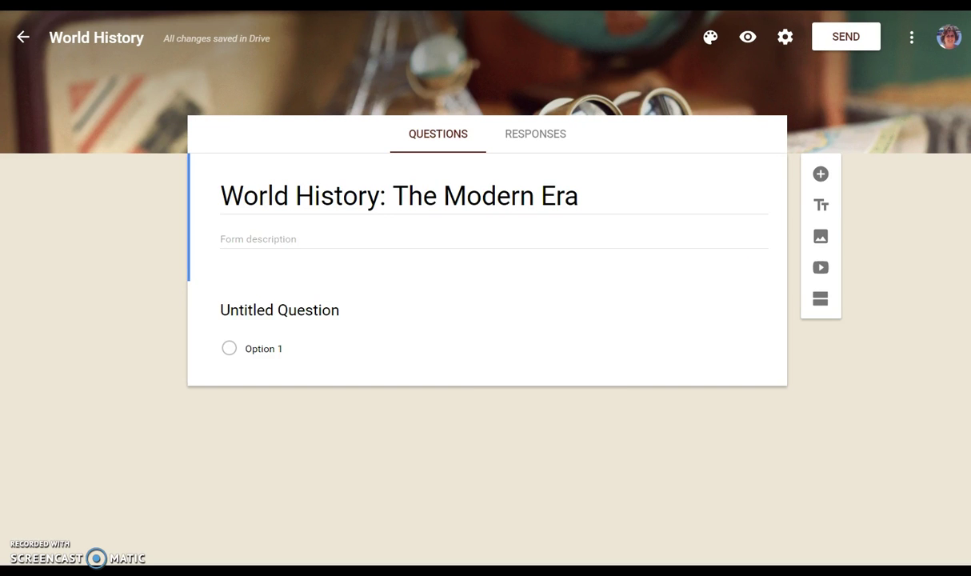
Lift the Ashland University restriction and set the confirmation message to 'Well done! Your quiz response has been submitted.'
left_click(785, 37)
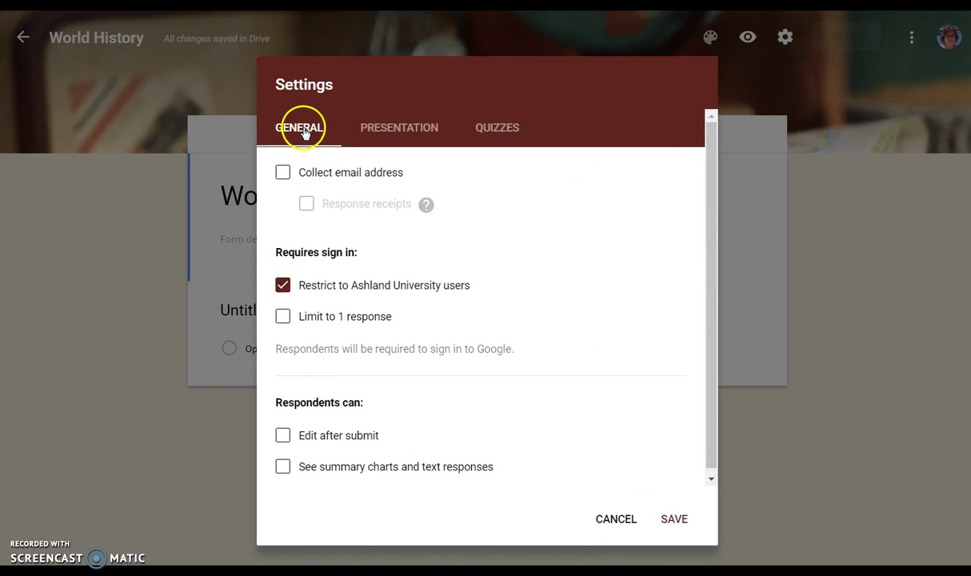
left_click(282, 286)
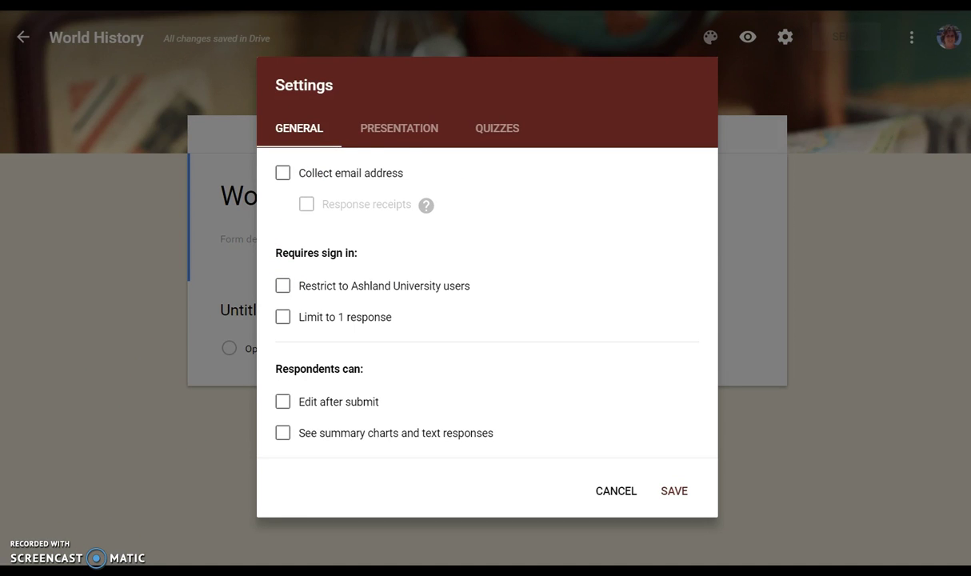
left_click(384, 129)
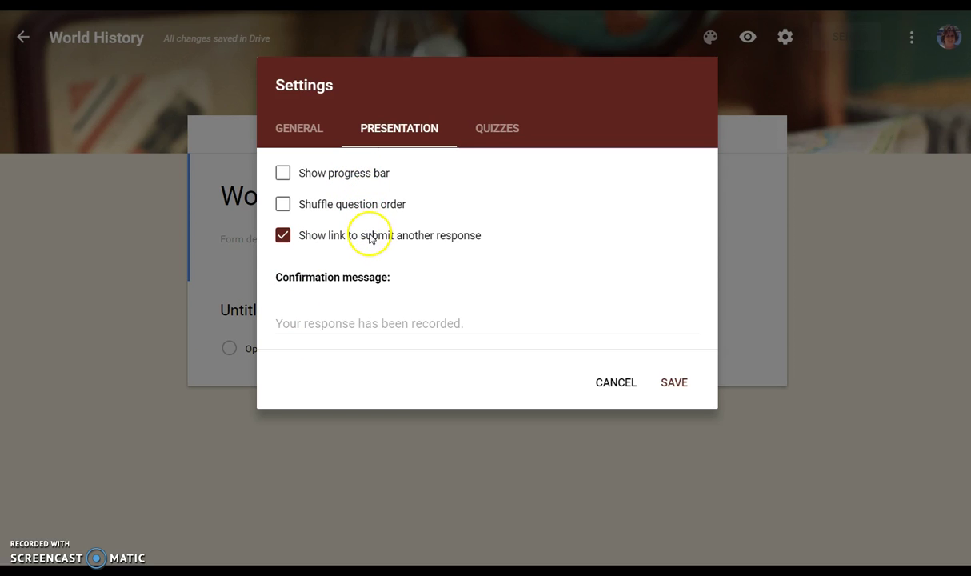
left_click(343, 322)
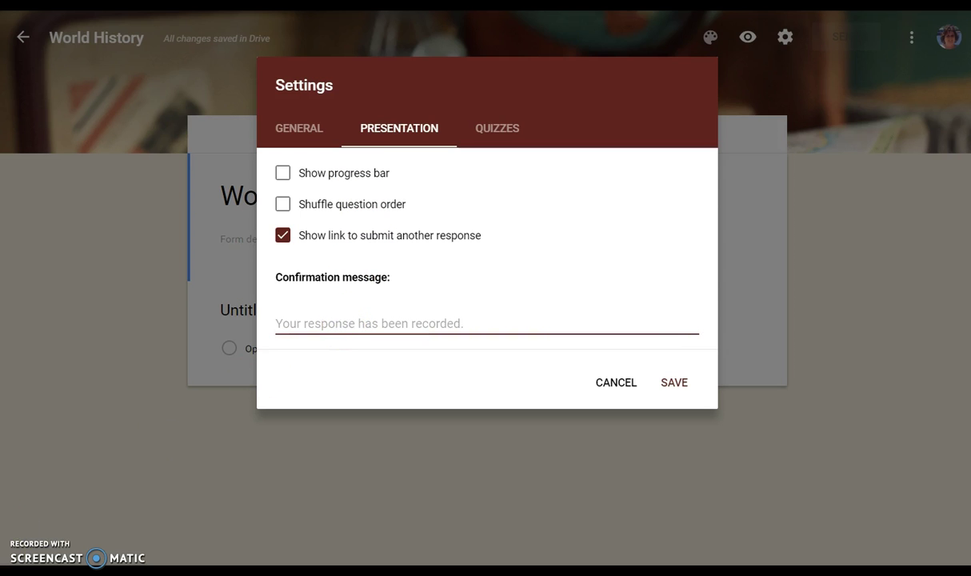
type("Well done! Your quiz response has been submitted.")
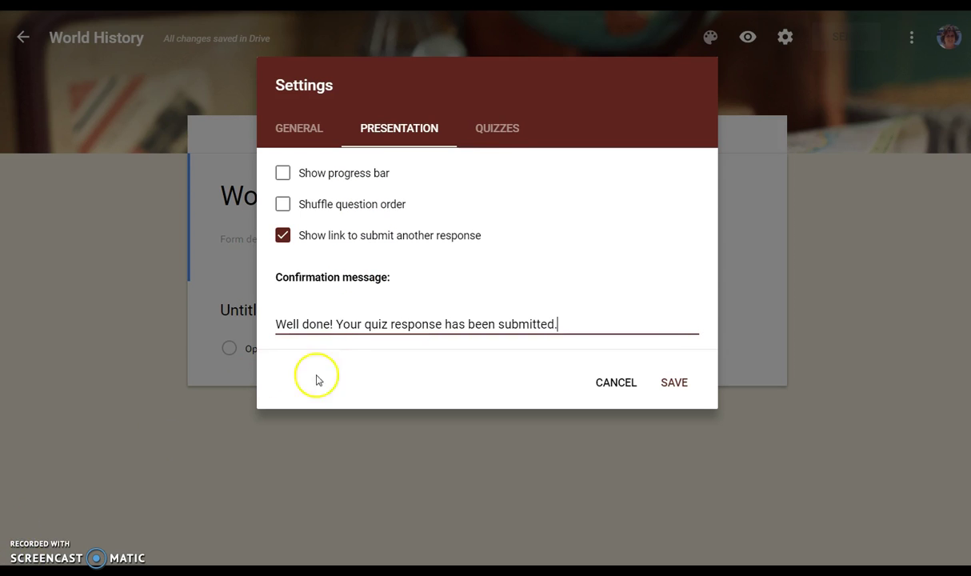
Enable 'Make this a quiz' with immediate grade release, keep correct answers shown, and save
left_click(507, 134)
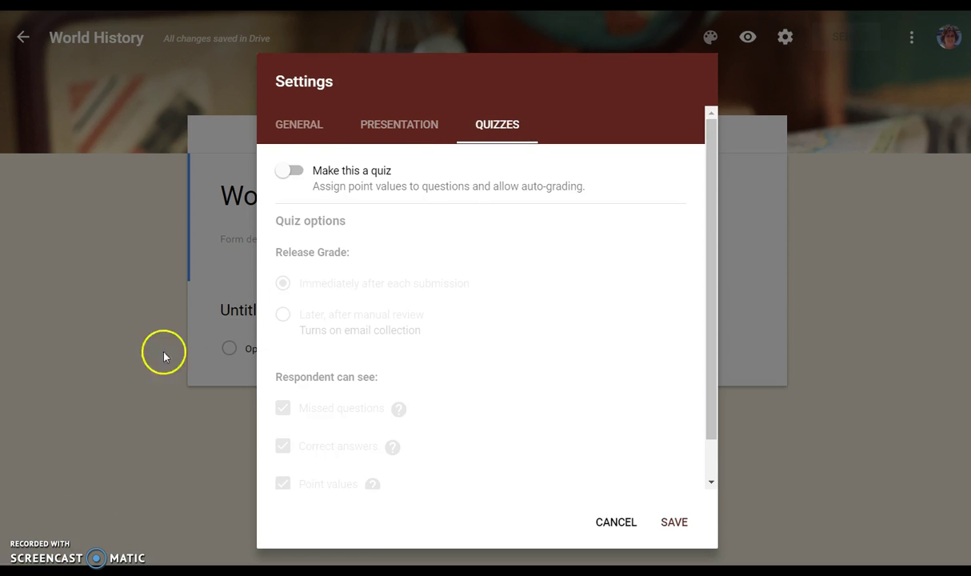
left_click(297, 172)
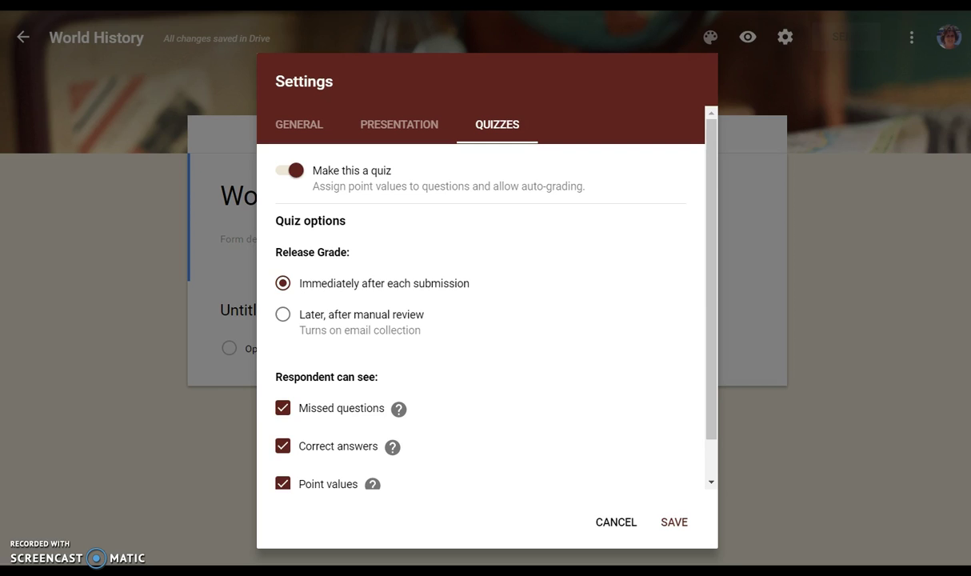
left_click(280, 449)
left_click(282, 449)
left_click(675, 521)
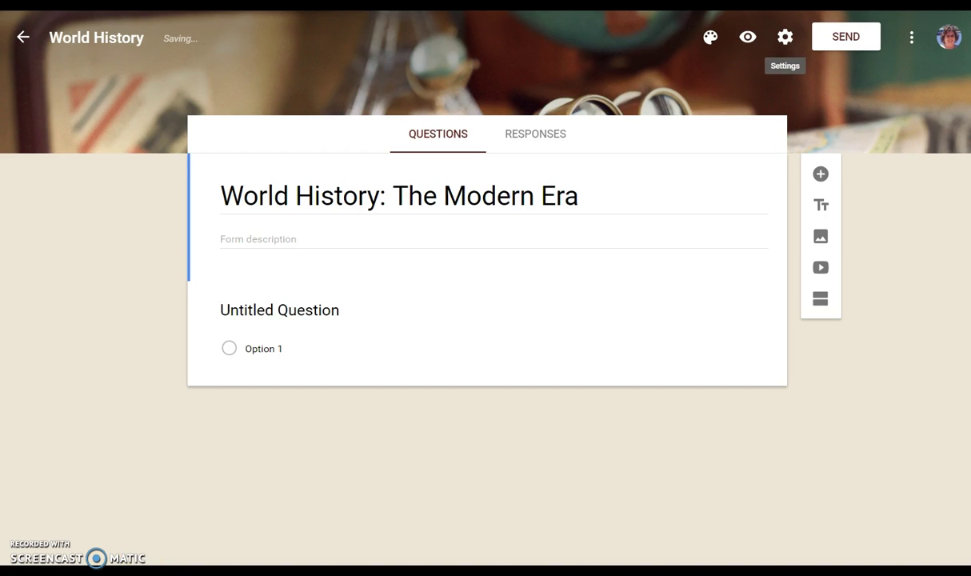
Paste the chapter nine introduction, Chapter 9 summary quote and textbook and website references into the description
left_click(282, 238)
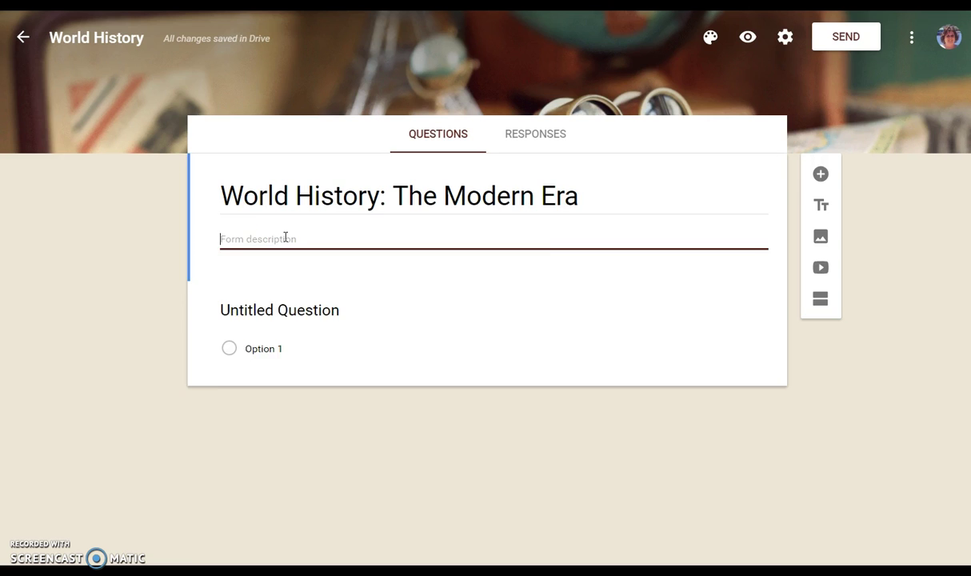
key("ctrl+v")
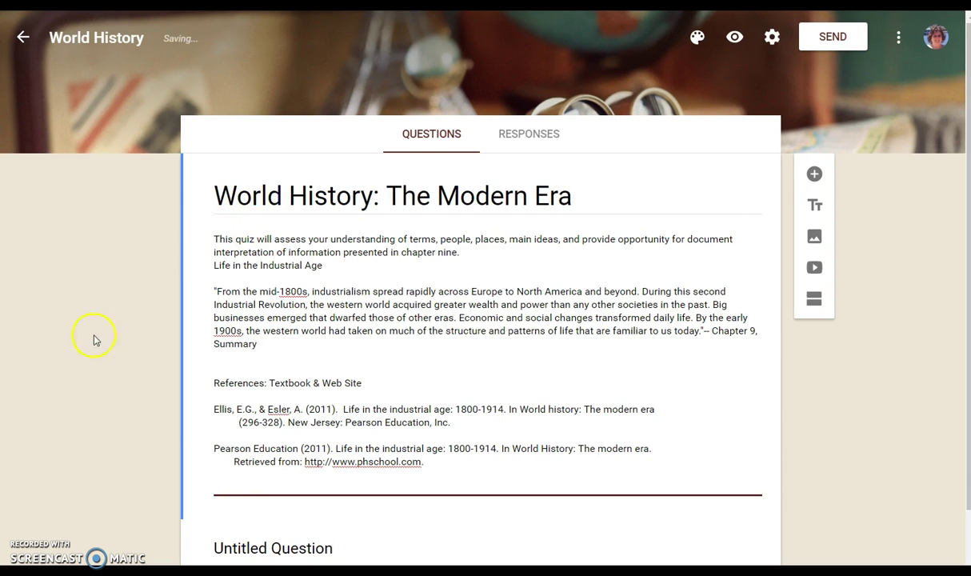
scroll(366, 469, "down", 1)
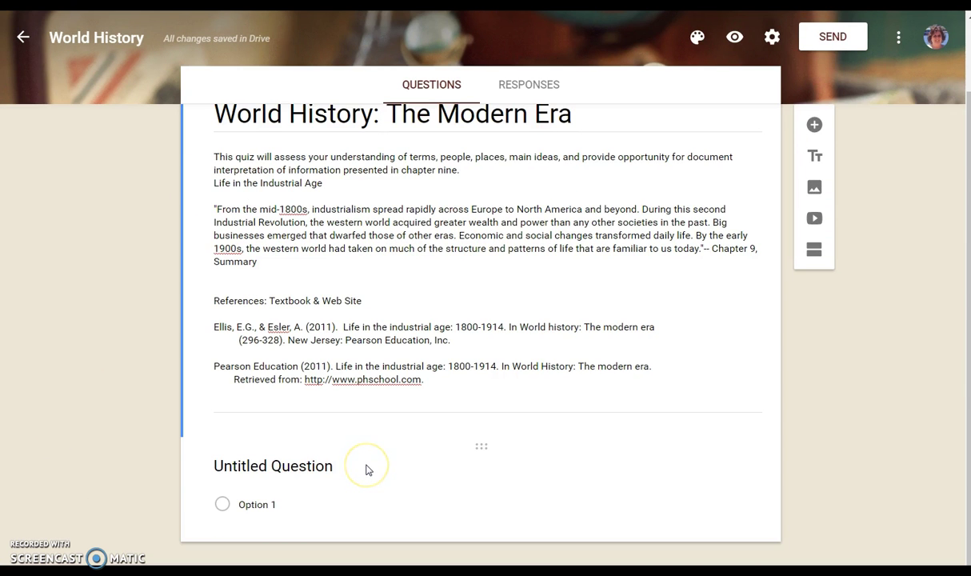
left_click(368, 470)
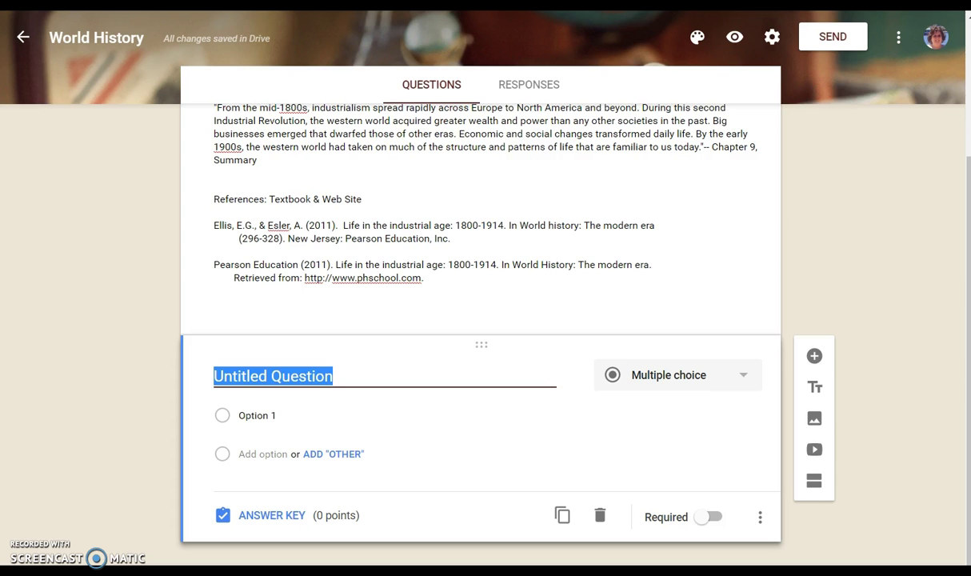
Make question 1 a required short-answer 'Name' question with a description asking for first and last name
left_click(694, 383)
left_click(694, 291)
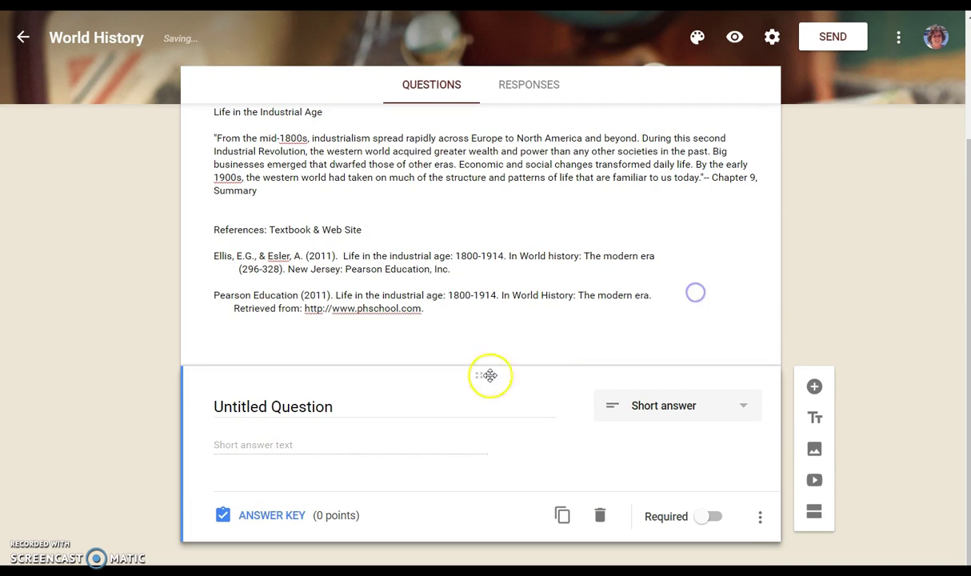
left_click(337, 407)
type("Name")
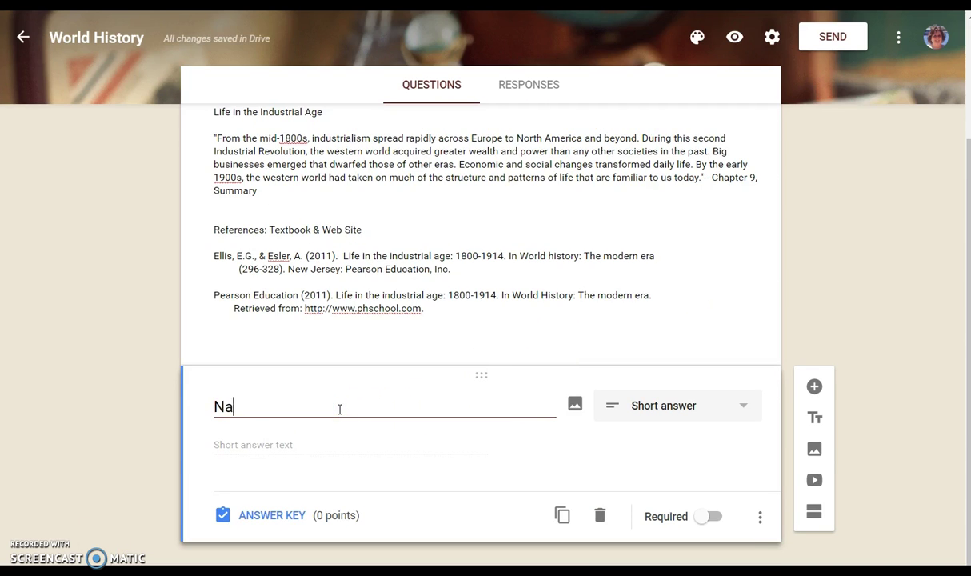
left_click(325, 407)
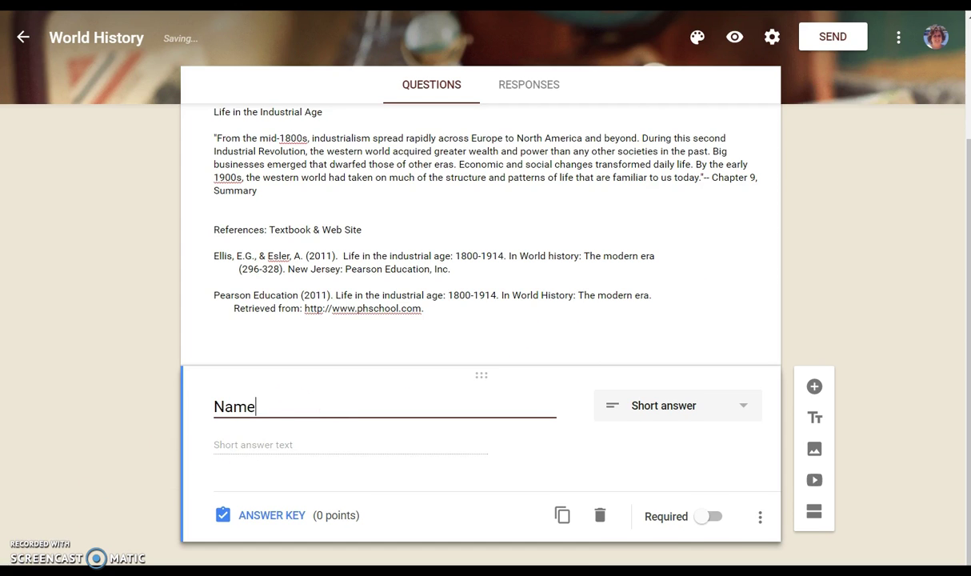
left_click(713, 517)
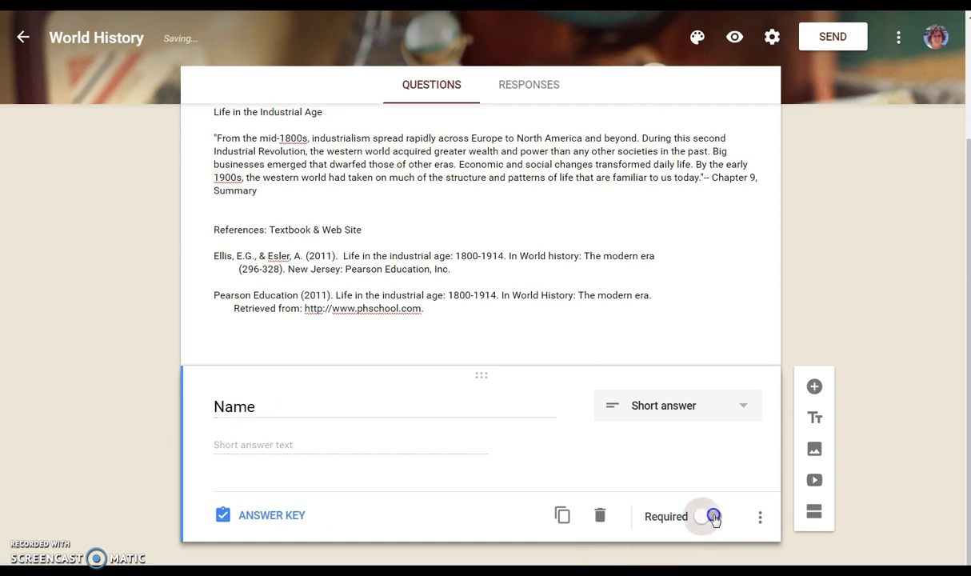
left_click(763, 520)
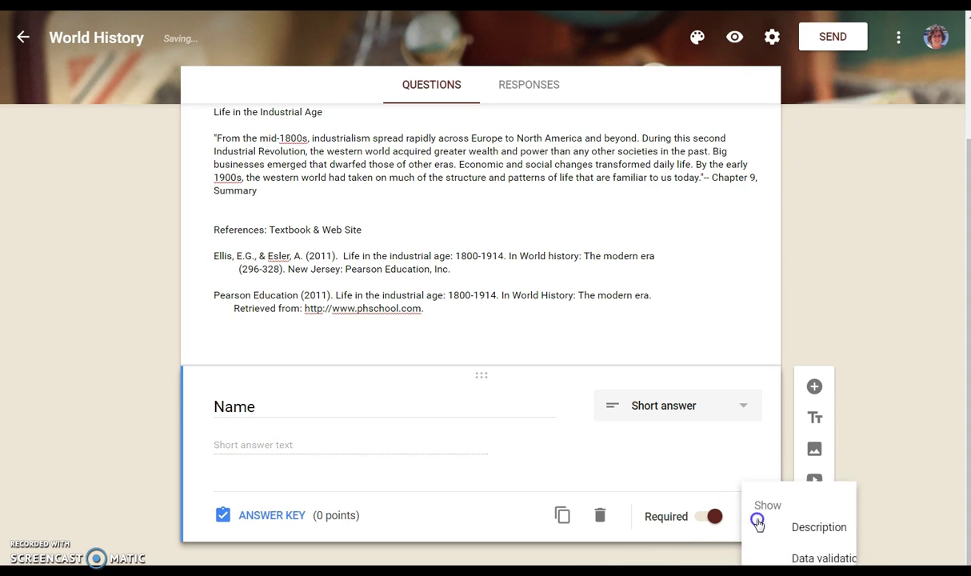
left_click(820, 522)
type("Enter your first and last name in the area below. Click NEXT to continue.")
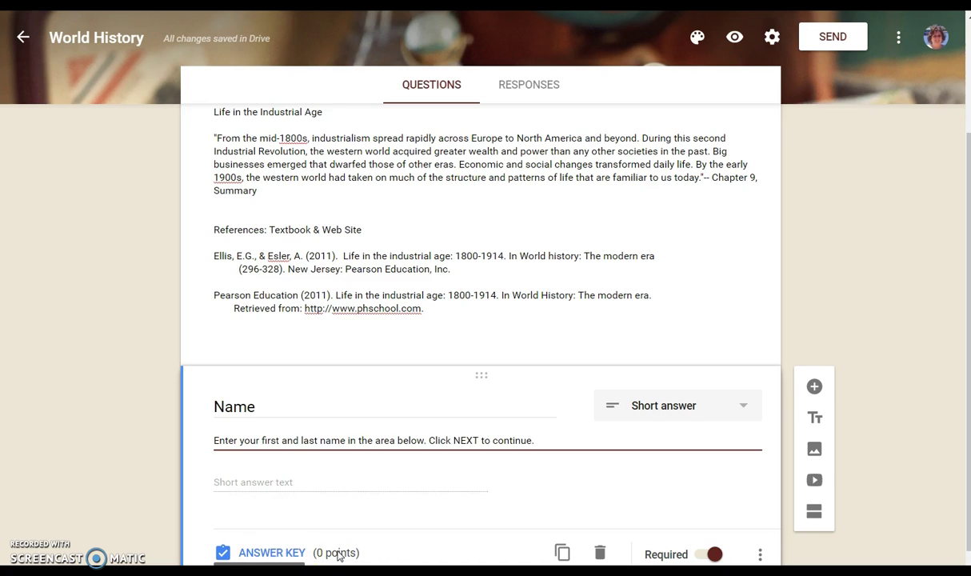
scroll(904, 230, "down", 1)
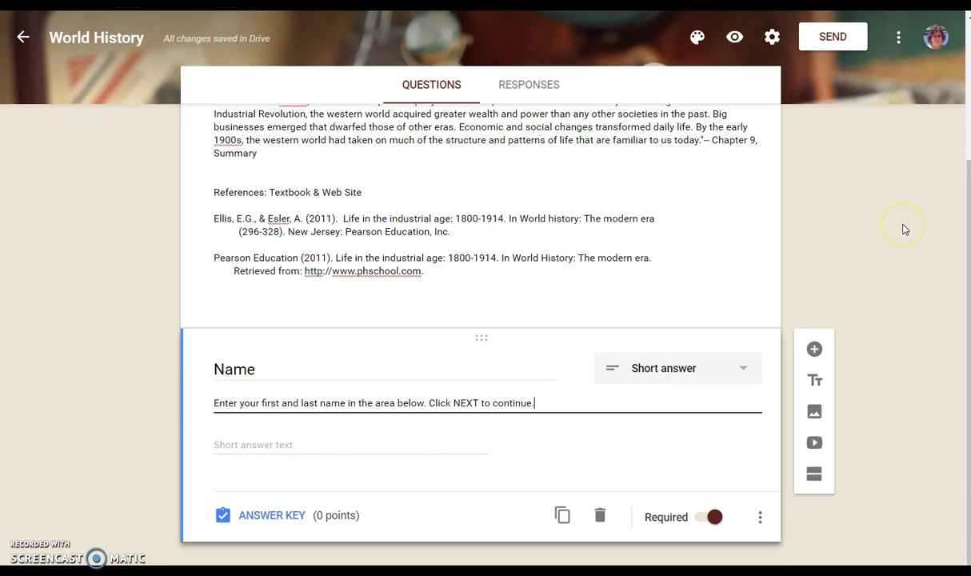
Preview the quiz to check the required Name field and Submit button, then close the preview
left_click(734, 40)
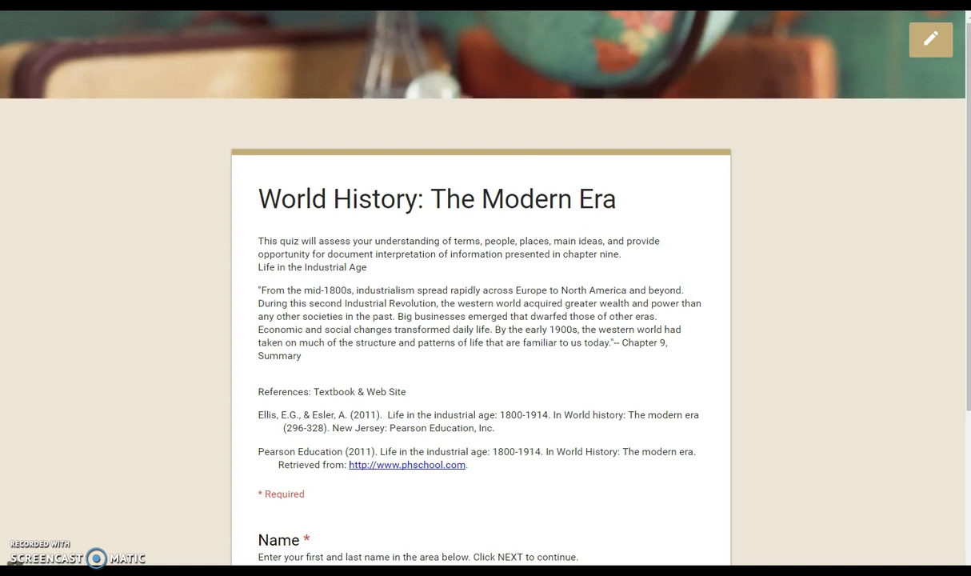
scroll(35, 414, "down", 2)
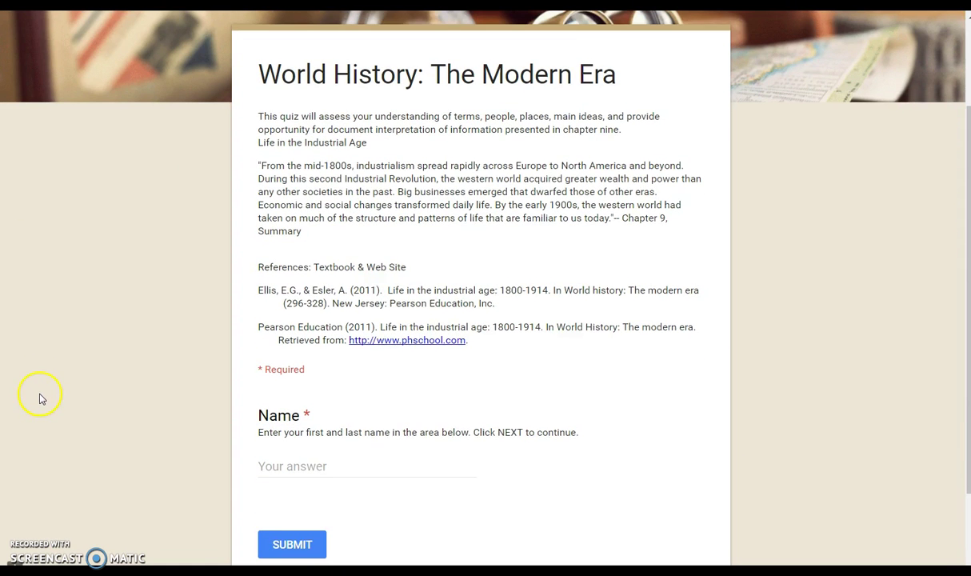
key("ctrl+w")
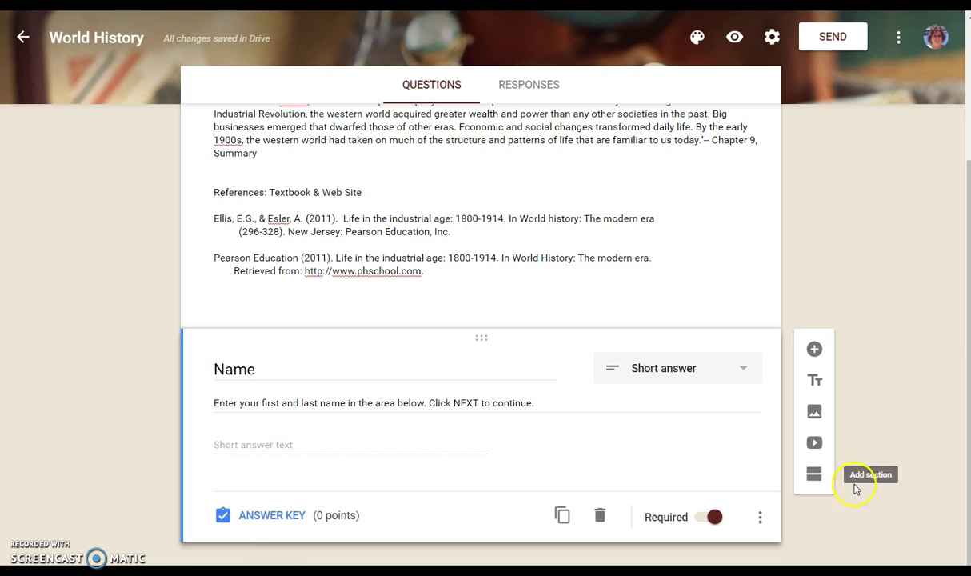
Add a new section after the Name question to hold the Quiz Directions
left_click(814, 475)
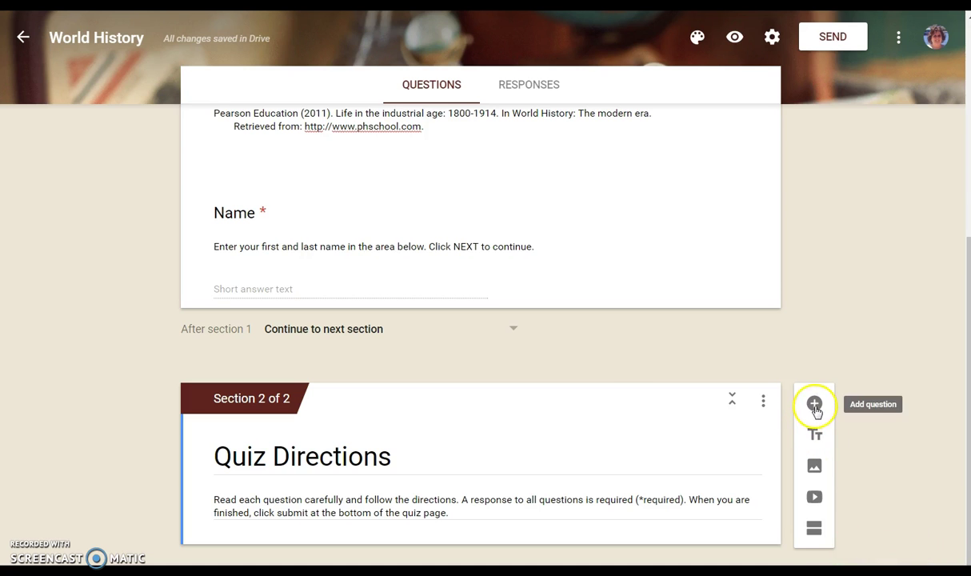
Add a required checkbox question on measuring necessities, with options 'Cult of domesticity' and 'Standard of living'
left_click(815, 404)
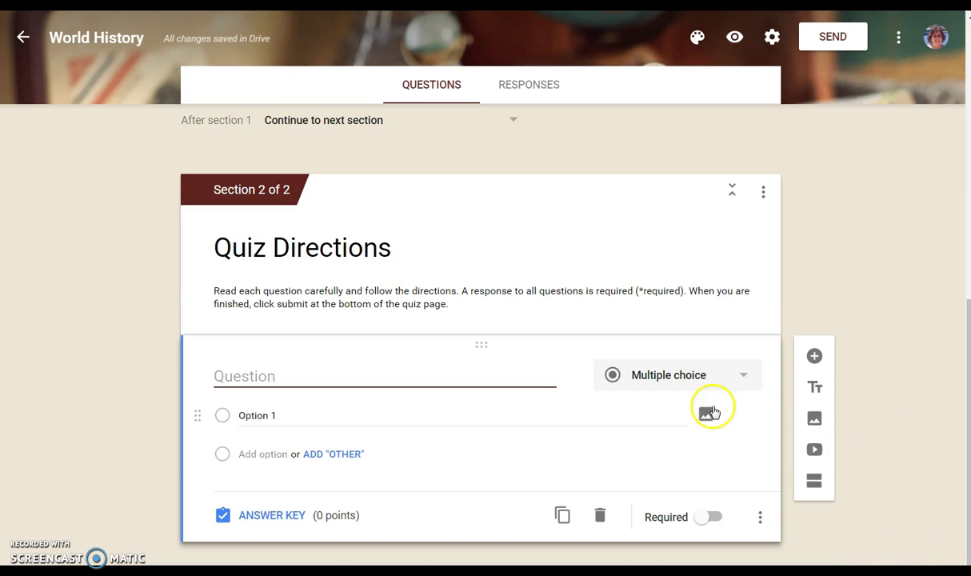
left_click(745, 378)
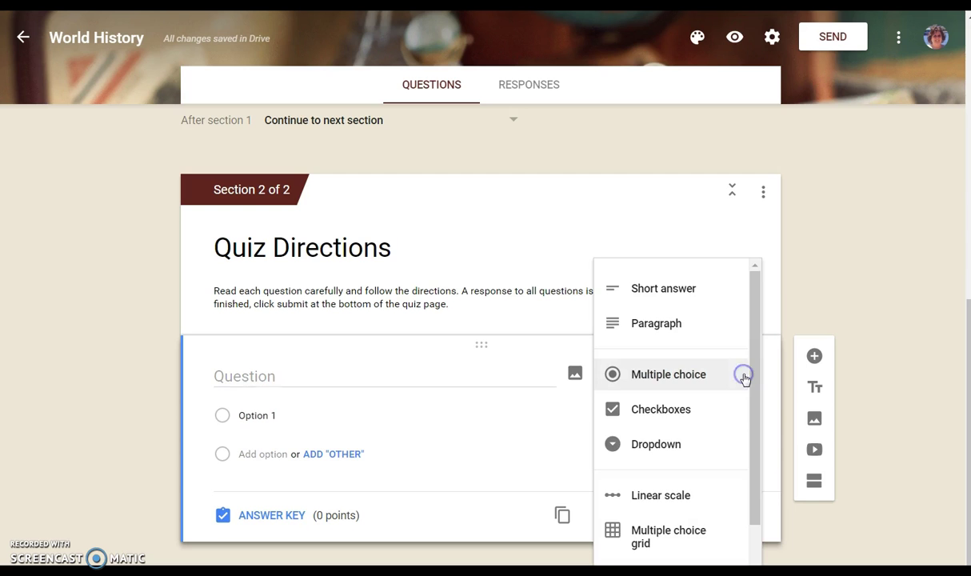
left_click(680, 409)
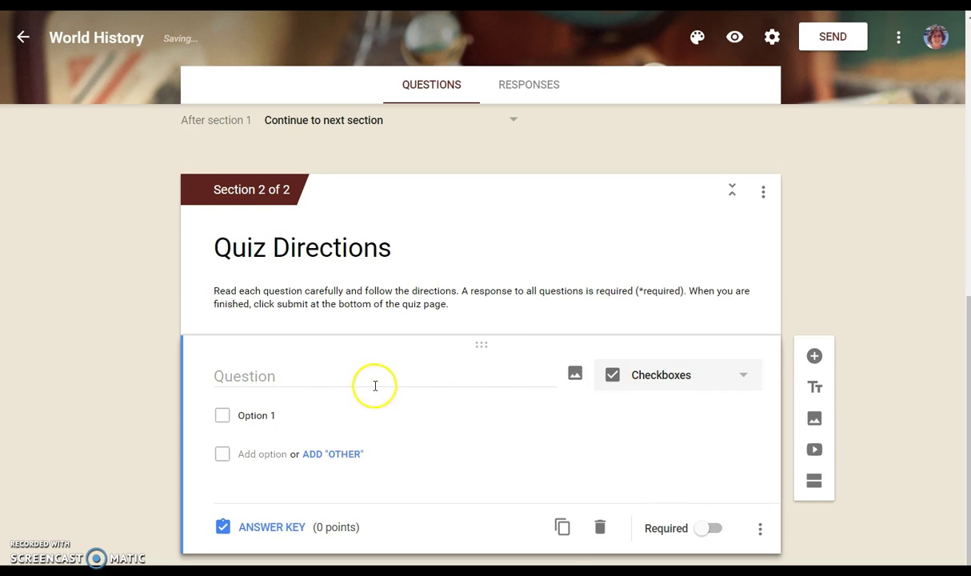
left_click(302, 373)
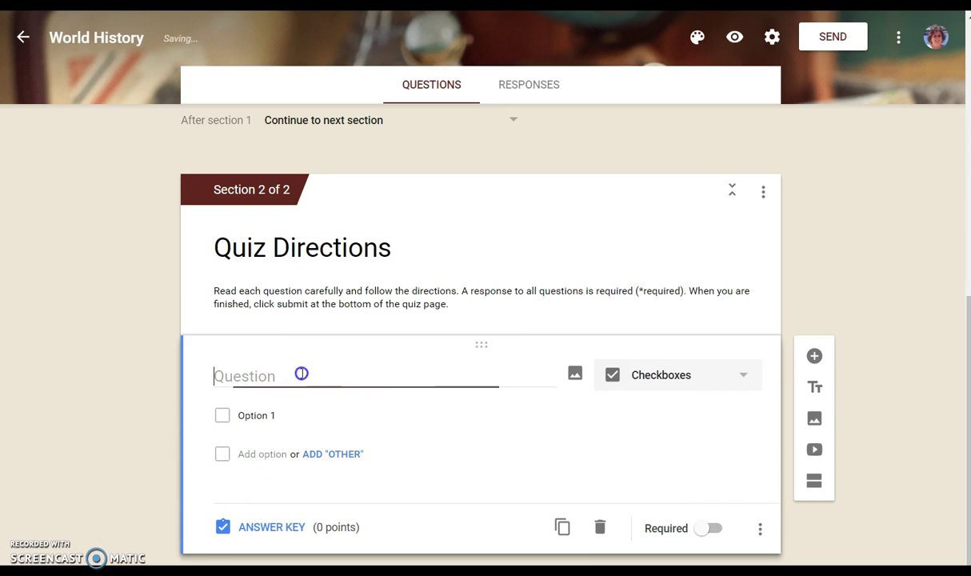
left_click(253, 414)
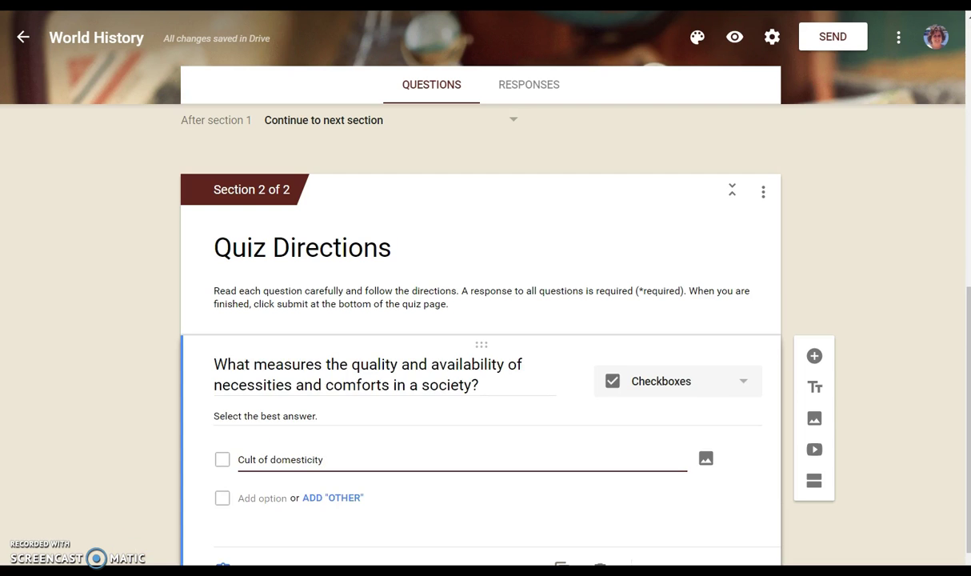
left_click(262, 499)
left_click(717, 517)
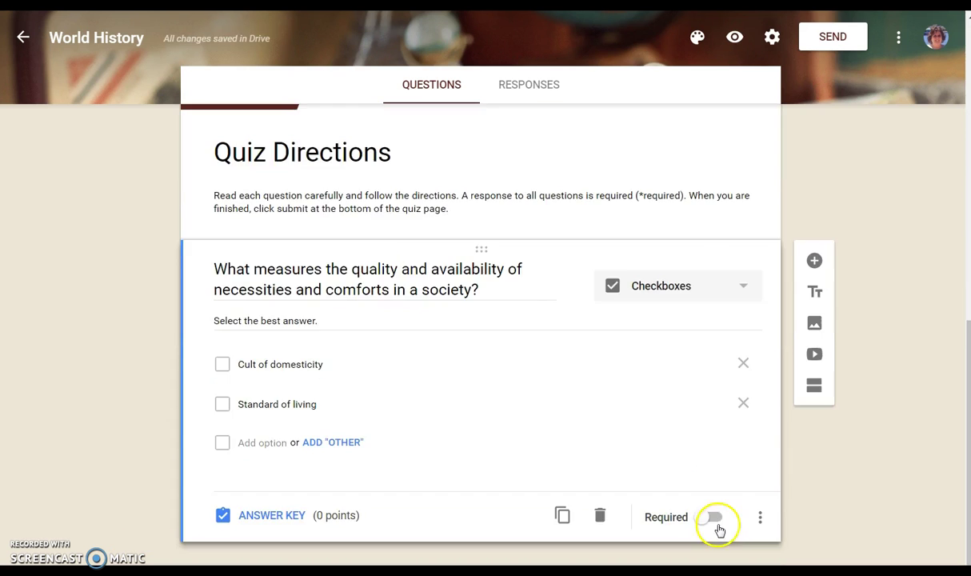
left_click(717, 517)
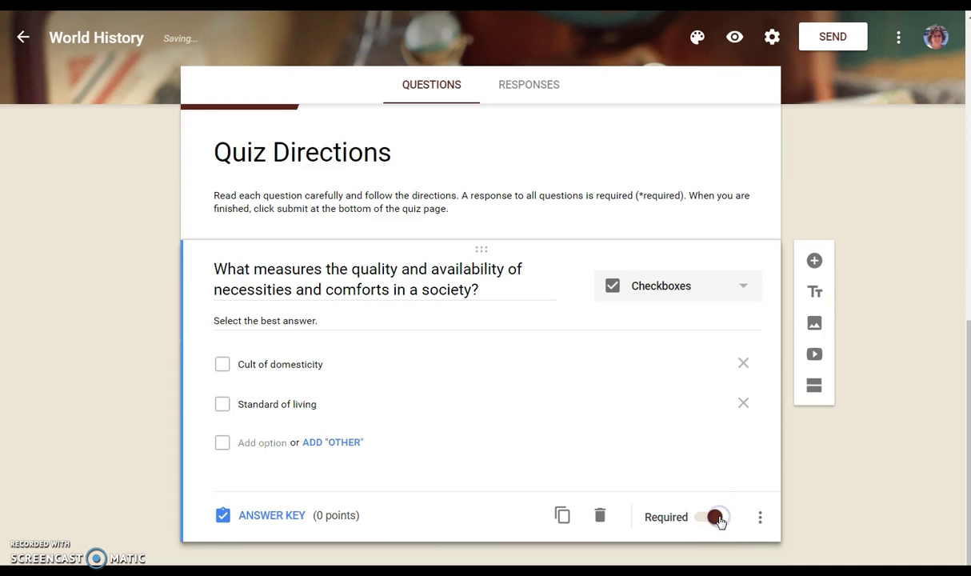
In the answer key, set the question to 3 points and mark 'Standard of living' correct
left_click(257, 518)
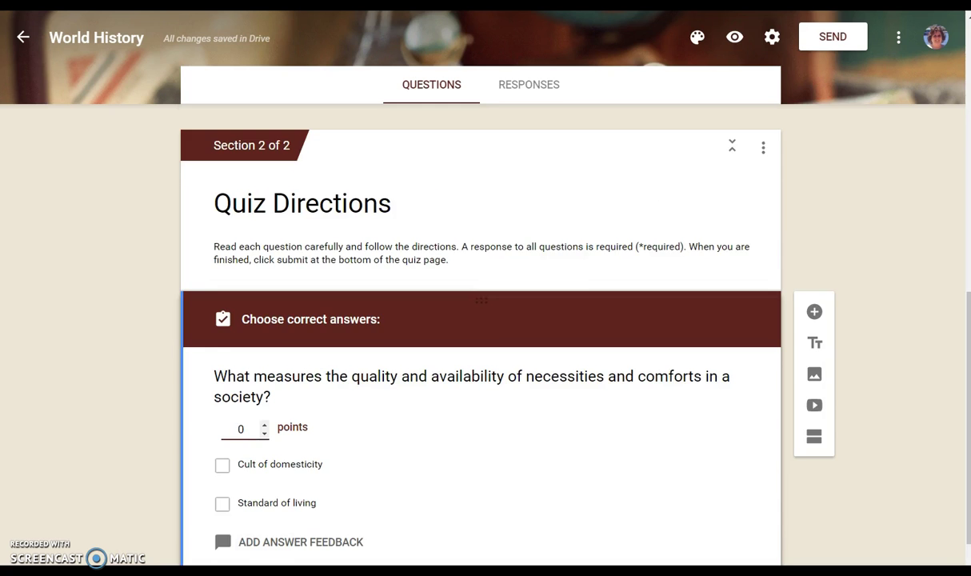
left_click(264, 348)
left_click(265, 347)
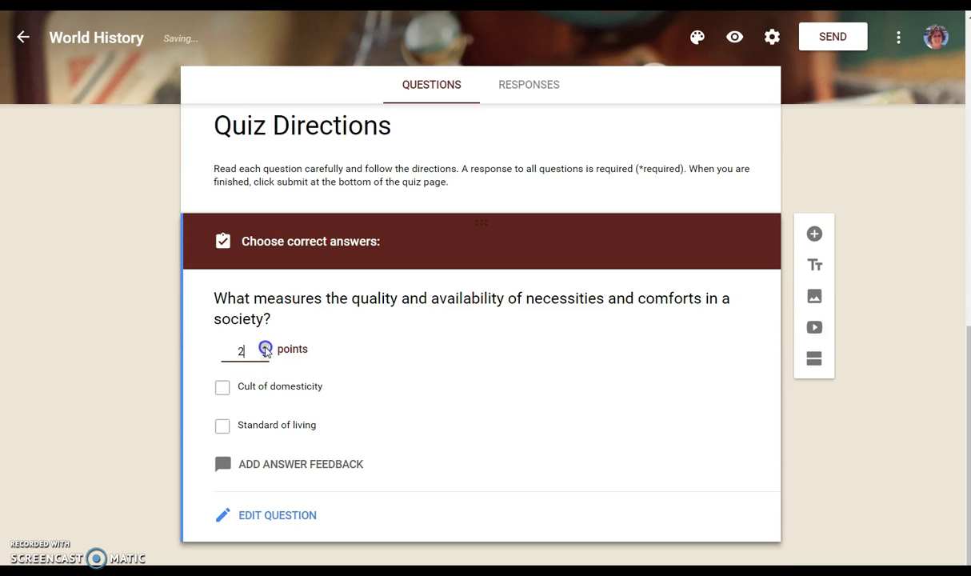
left_click(265, 347)
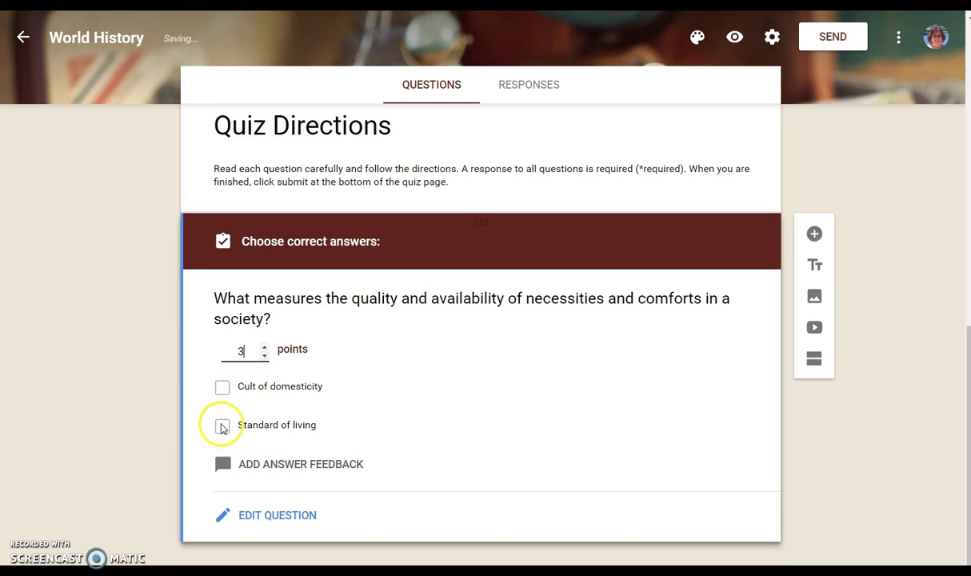
left_click(223, 427)
left_click(138, 434)
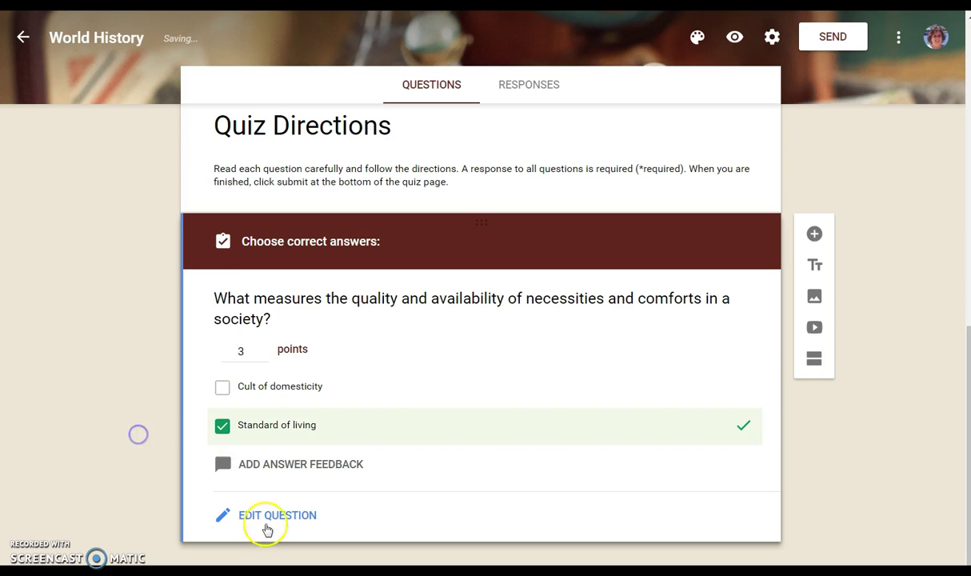
left_click(272, 514)
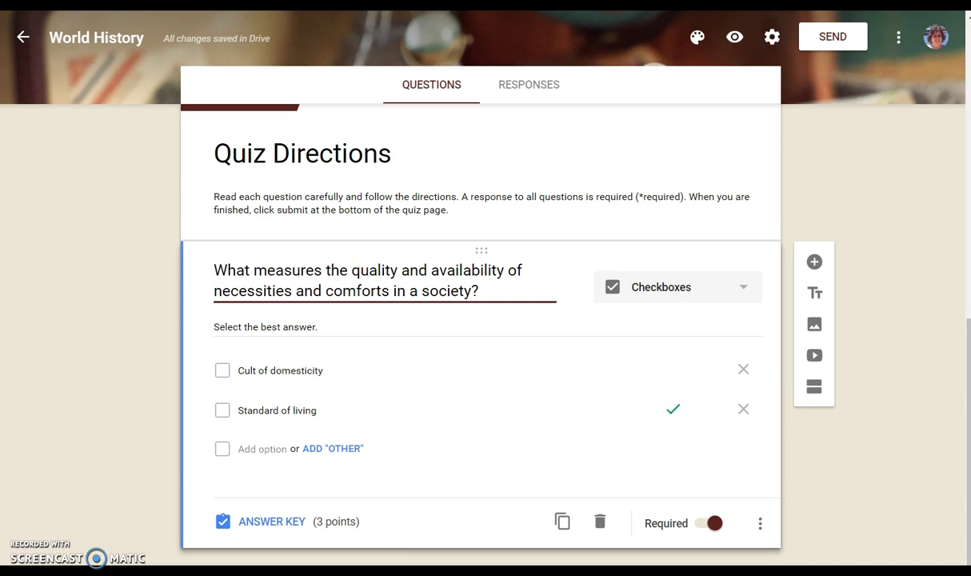
scroll(817, 260, "down", 1)
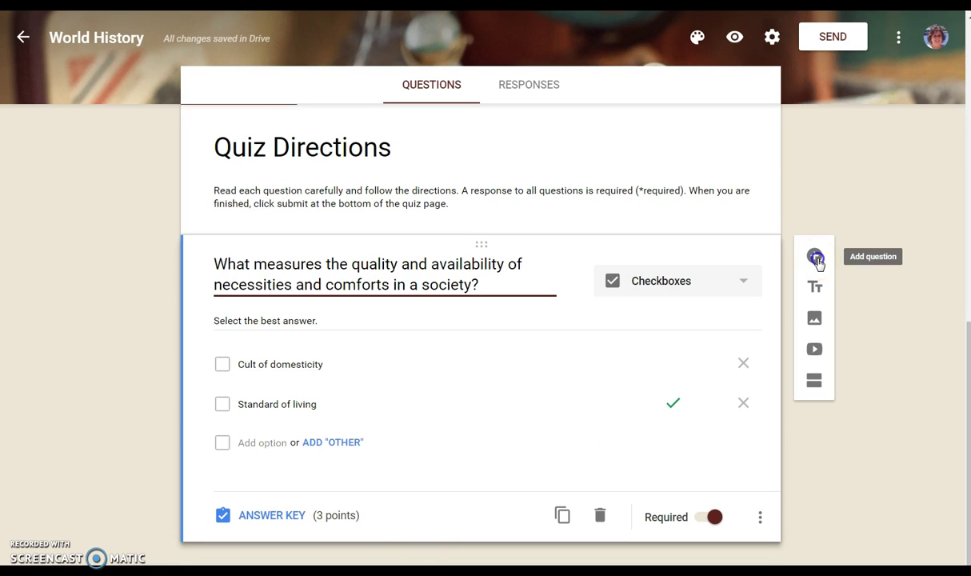
Add a new question card after the first question, for the Realist dropdown
left_click(816, 258)
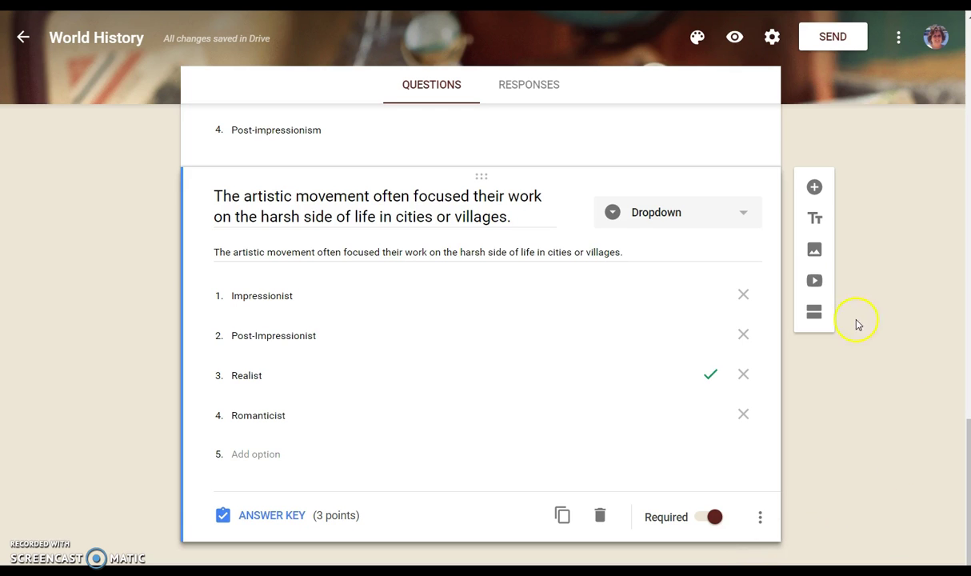
Upload the Brooklyn Bridge picture titled 'Brooklyn Bridge (image use: pubic domain)'
left_click(815, 251)
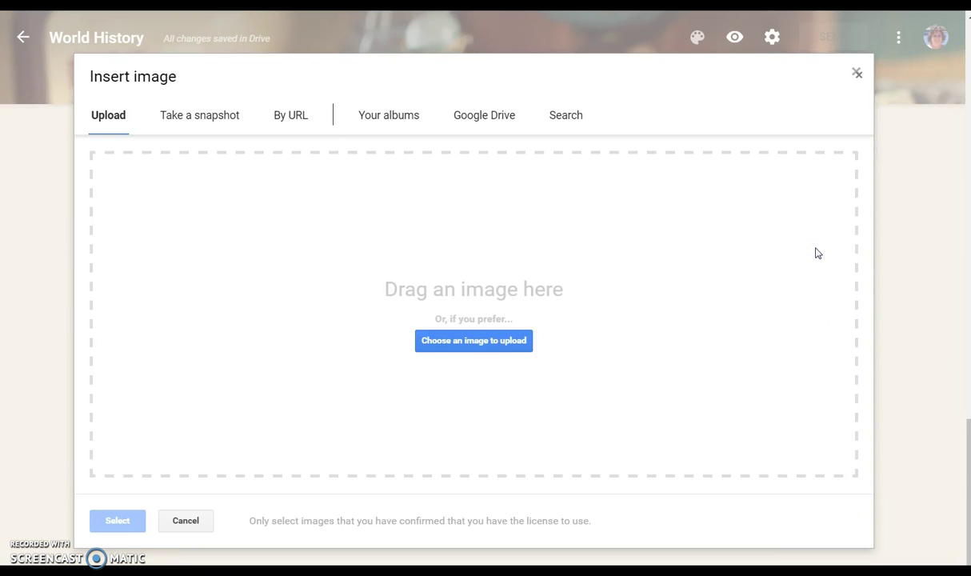
left_click(455, 345)
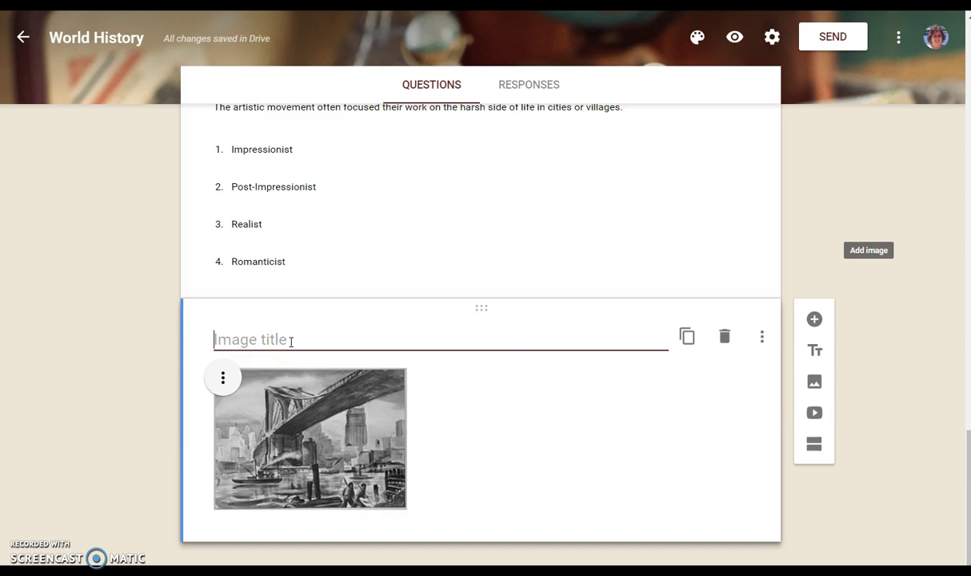
type("Brooklyn Bridge (image use: pubic domain)")
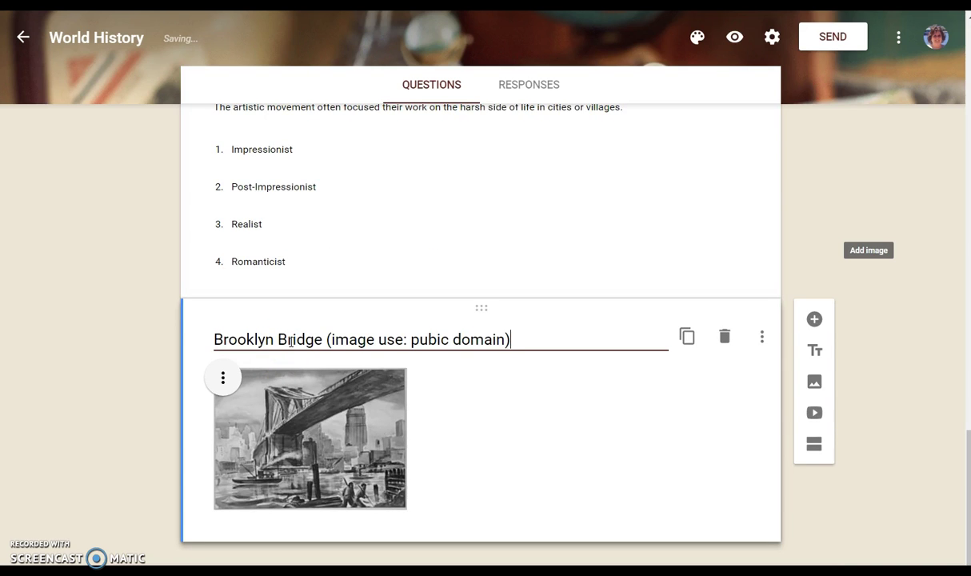
left_click(43, 408)
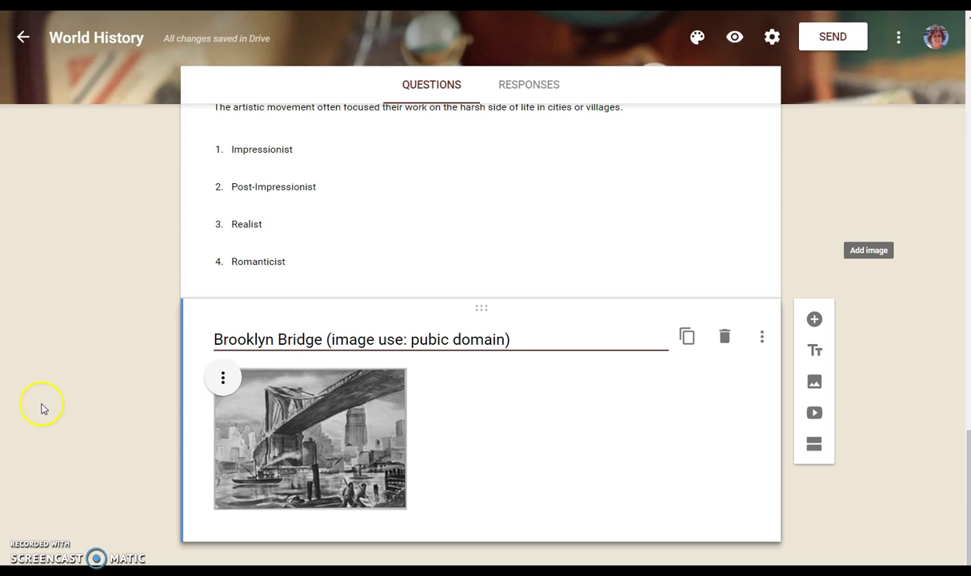
left_click(138, 422)
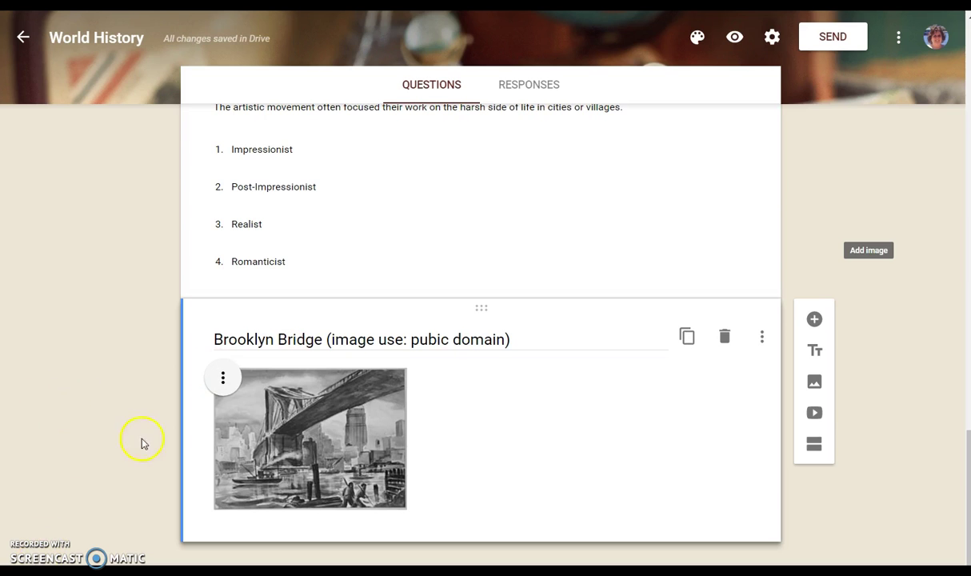
Enlarge the Brooklyn Bridge picture and centre it in its card
left_click(287, 452)
left_click_drag(406, 507, 582, 525)
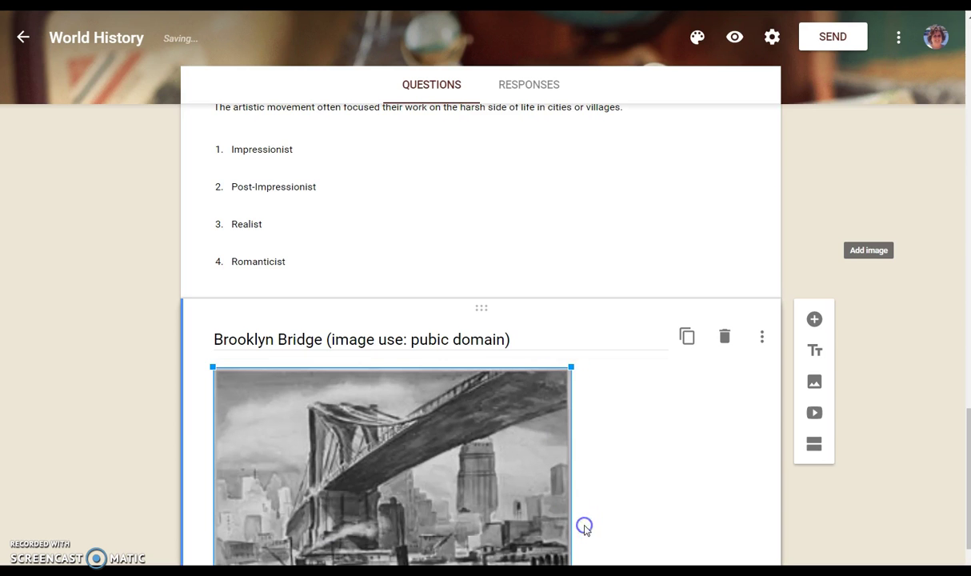
scroll(86, 468, "down", 2)
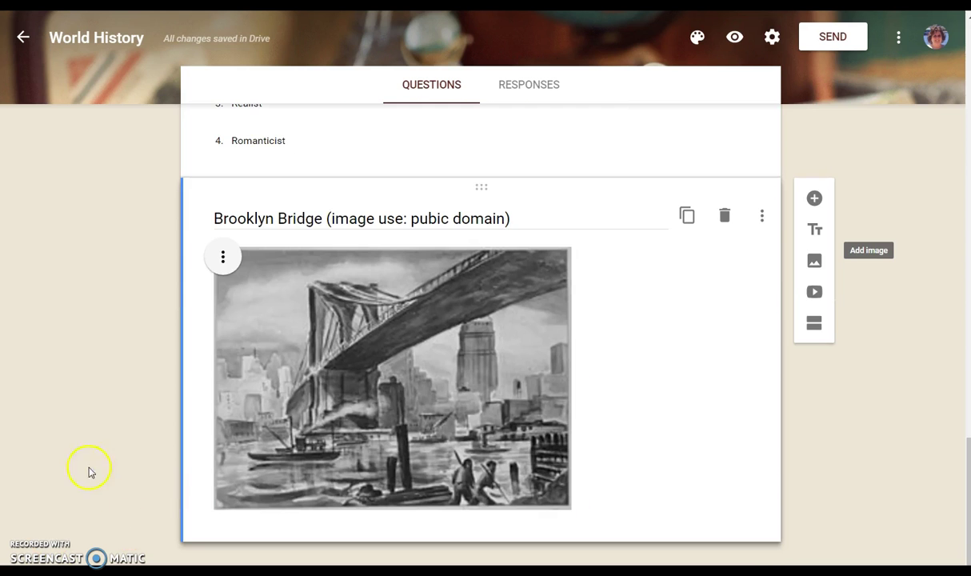
left_click(229, 254)
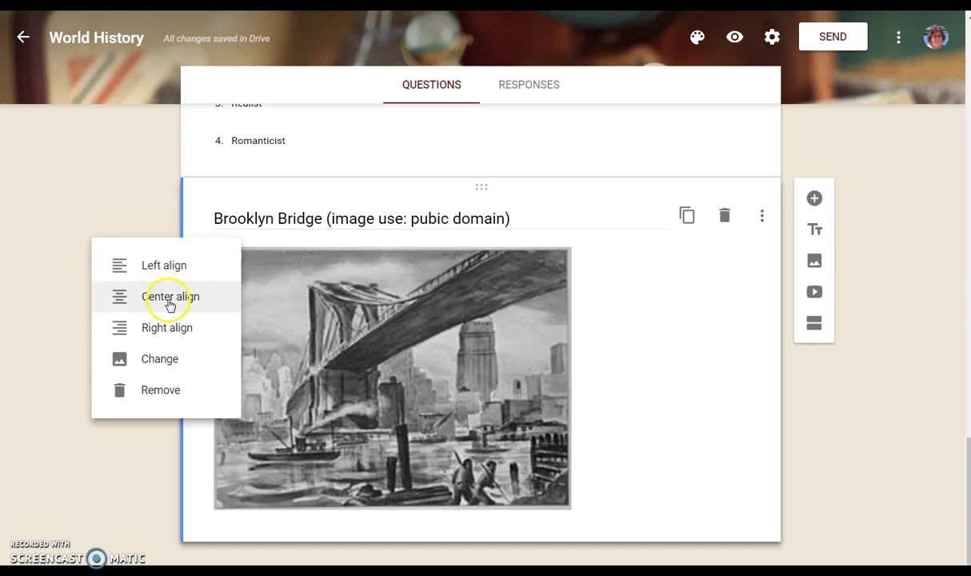
left_click(169, 298)
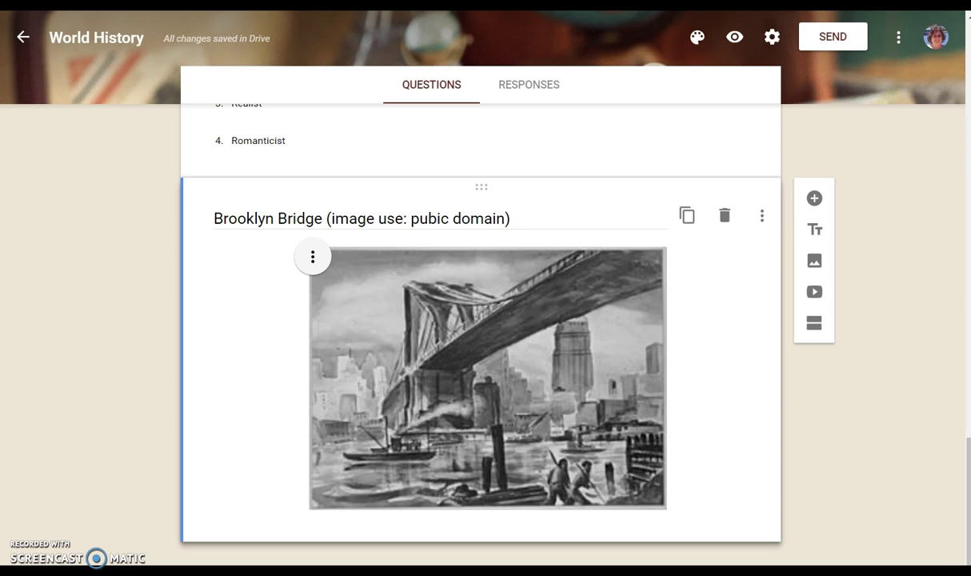
scroll(480, 320, "down", 4)
left_click(400, 236)
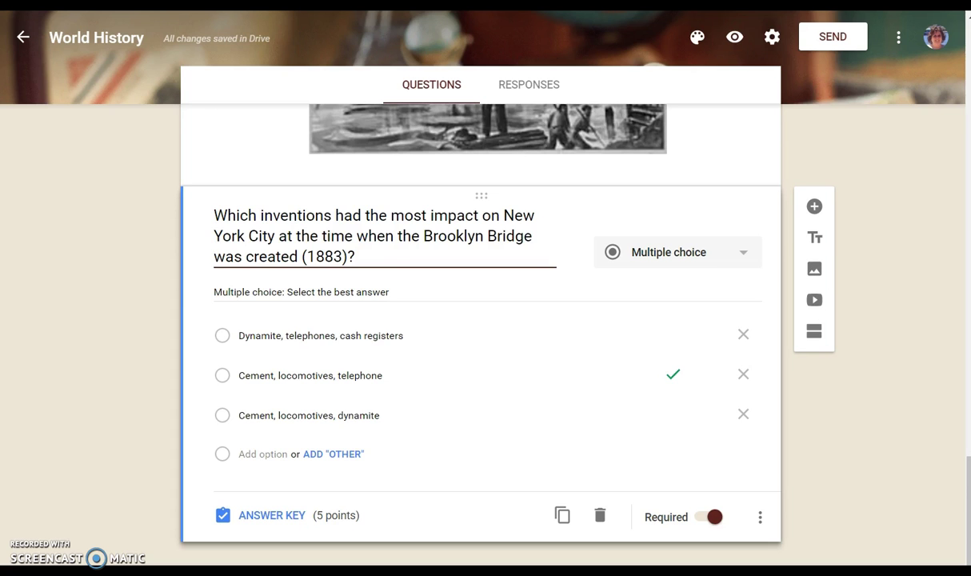
Insert the Bessemer Converter video found through a YouTube search
left_click(816, 301)
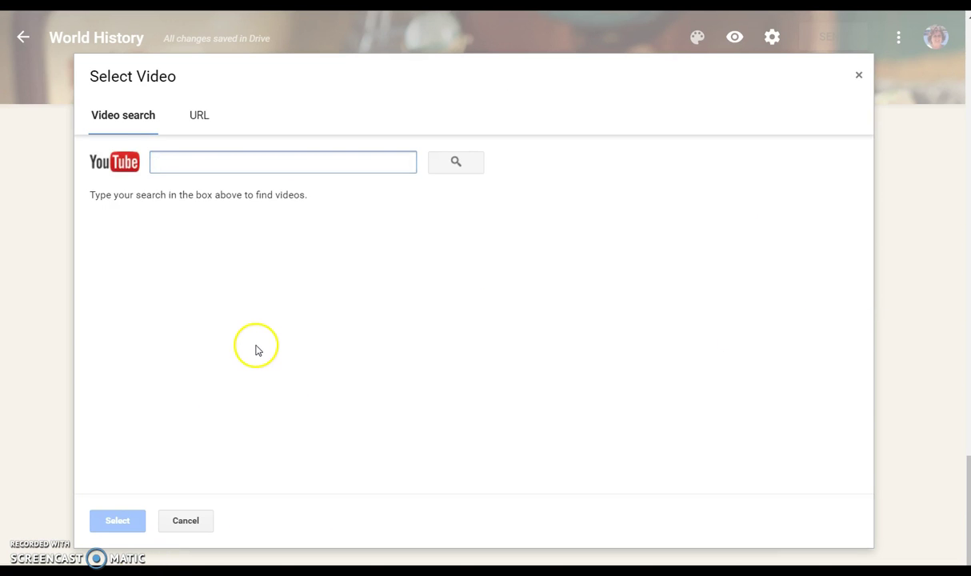
left_click(199, 115)
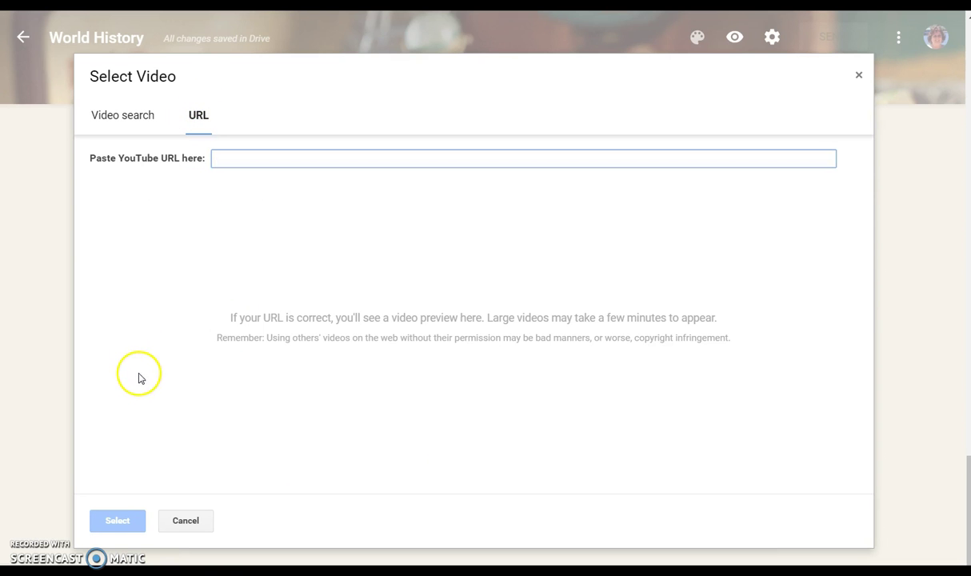
left_click(136, 119)
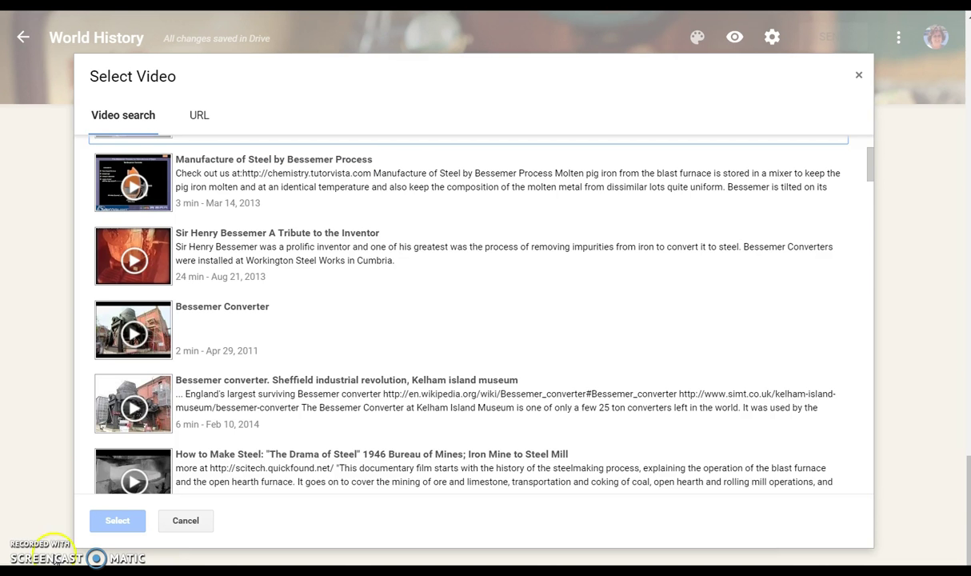
left_click(254, 316)
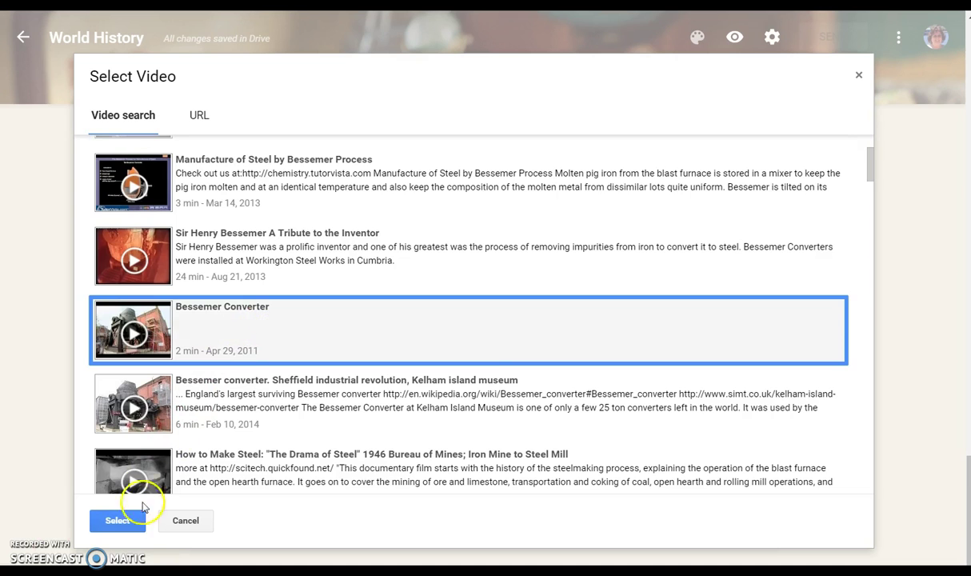
left_click(118, 521)
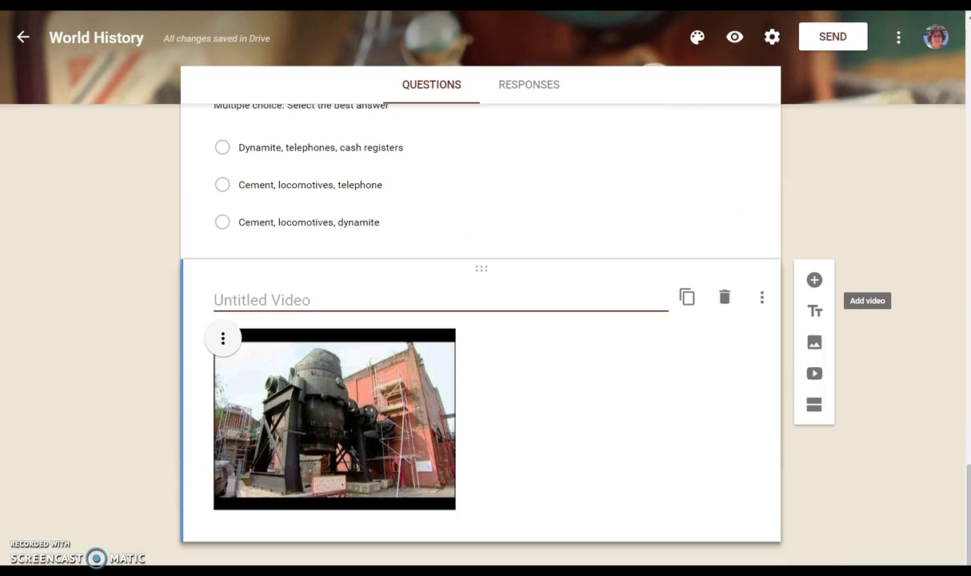
Title the video 'Making Steel', enlarge it and centre it in its card
type("Making Steel")
left_click(336, 443)
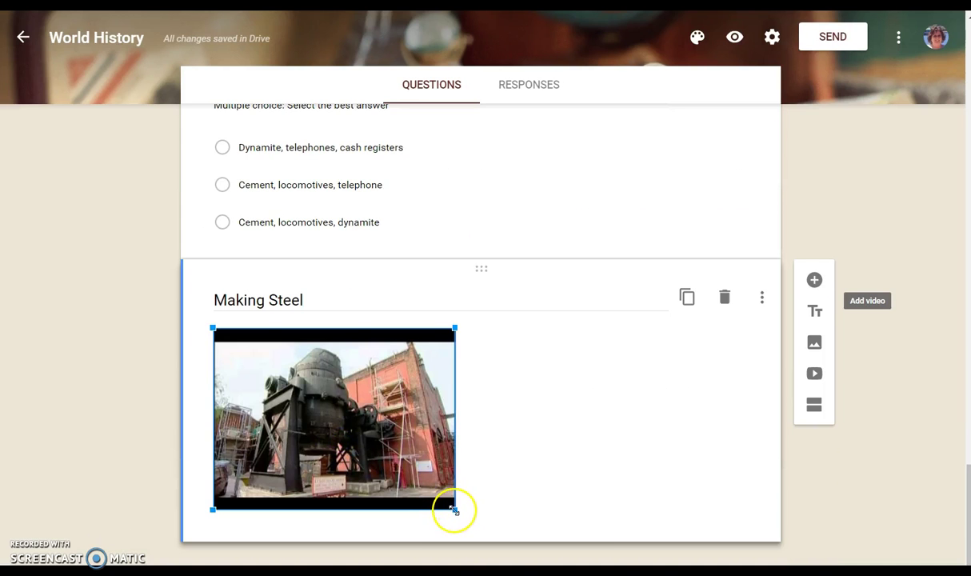
left_click_drag(455, 509, 574, 508)
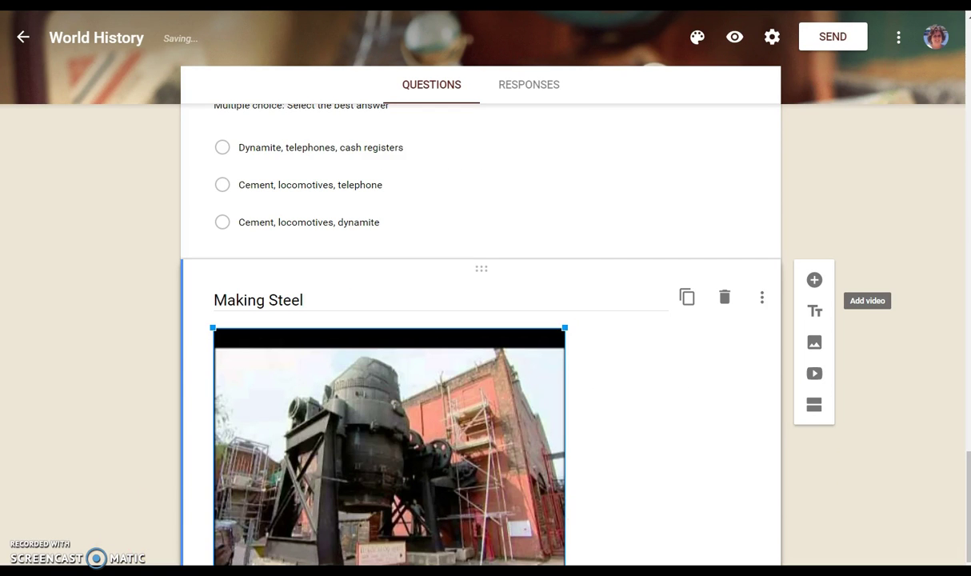
left_click(223, 338)
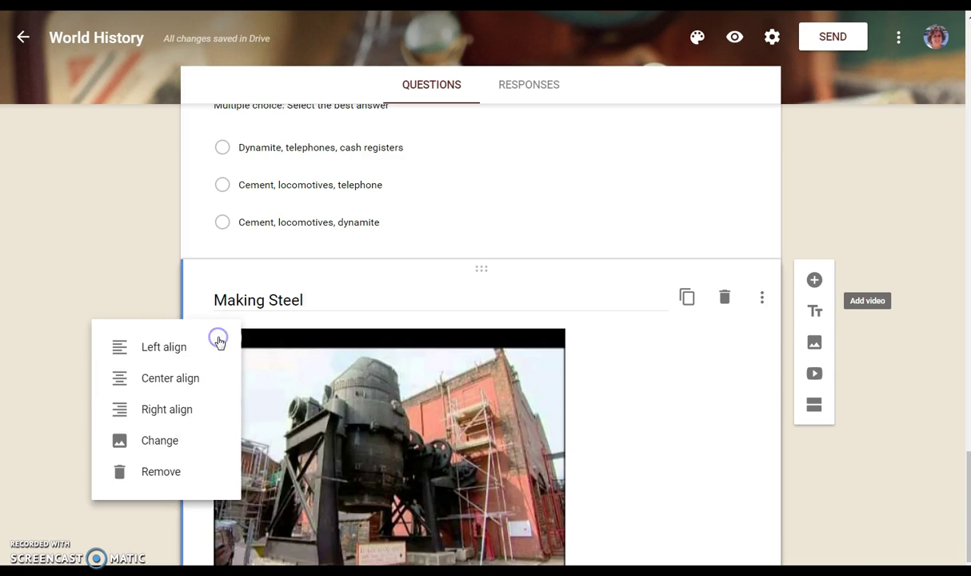
left_click(153, 378)
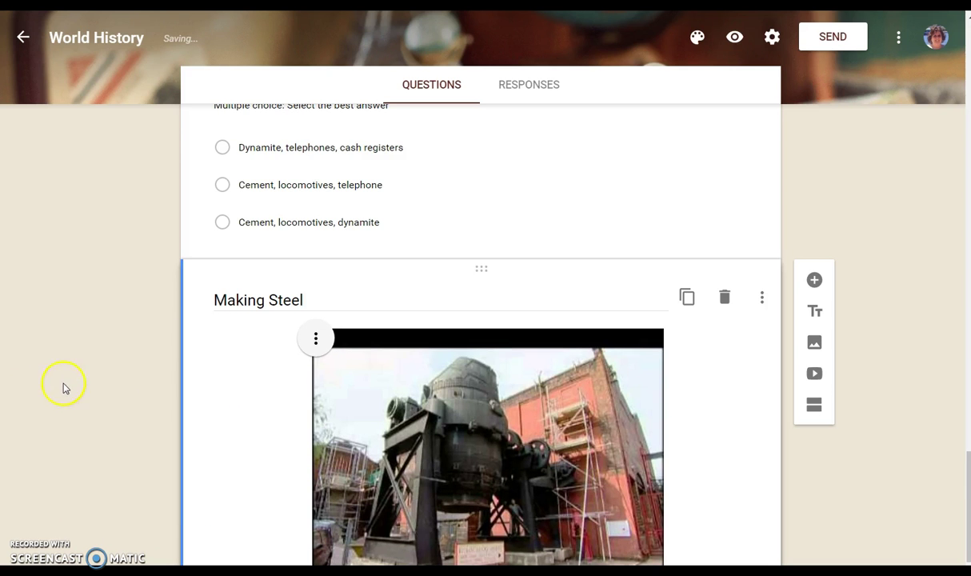
left_click(64, 383)
scroll(54, 396, "down", 1)
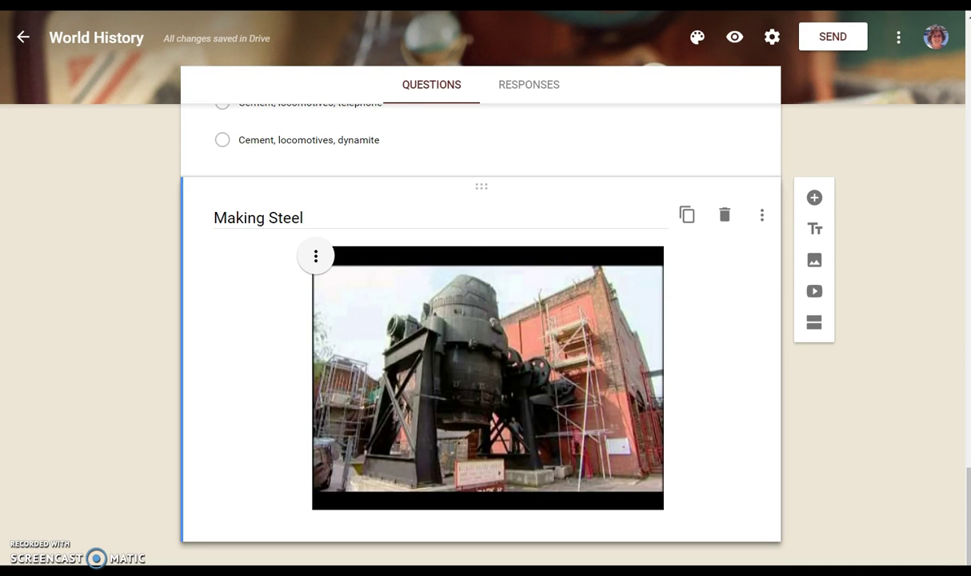
scroll(480, 320, "down", 3)
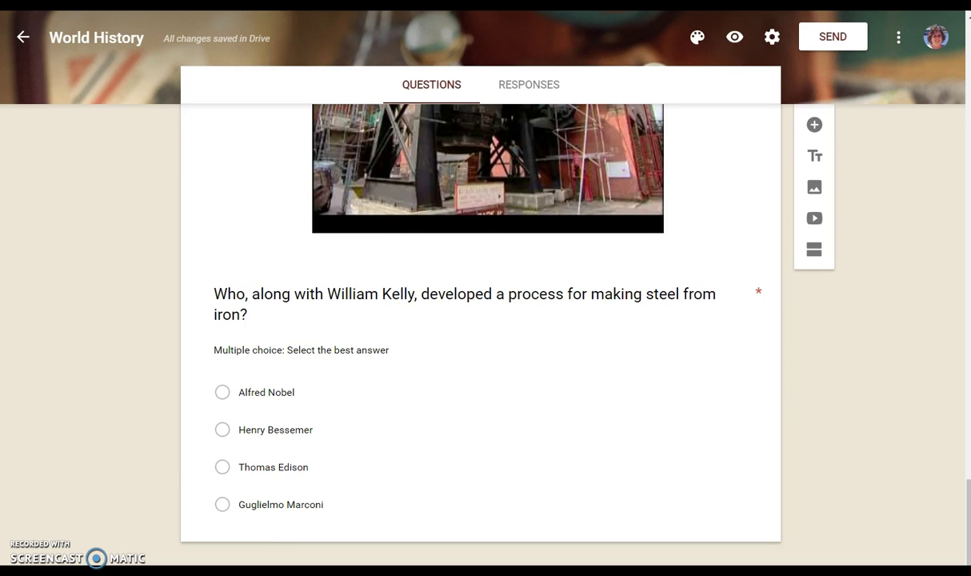
Link responses to a new World History (Responses) spreadsheet, then toggle accepting responses off and on
left_click(540, 86)
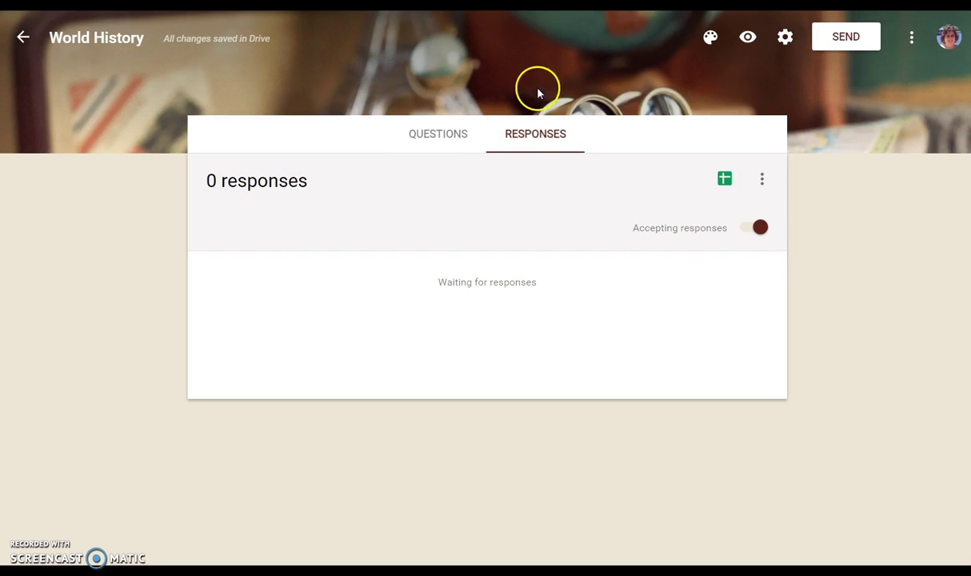
left_click(762, 179)
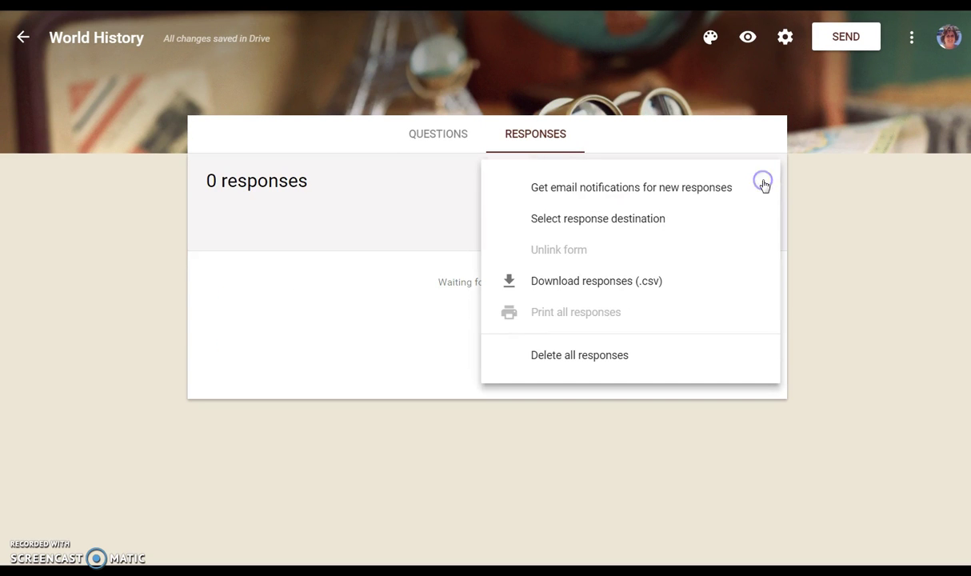
left_click(689, 222)
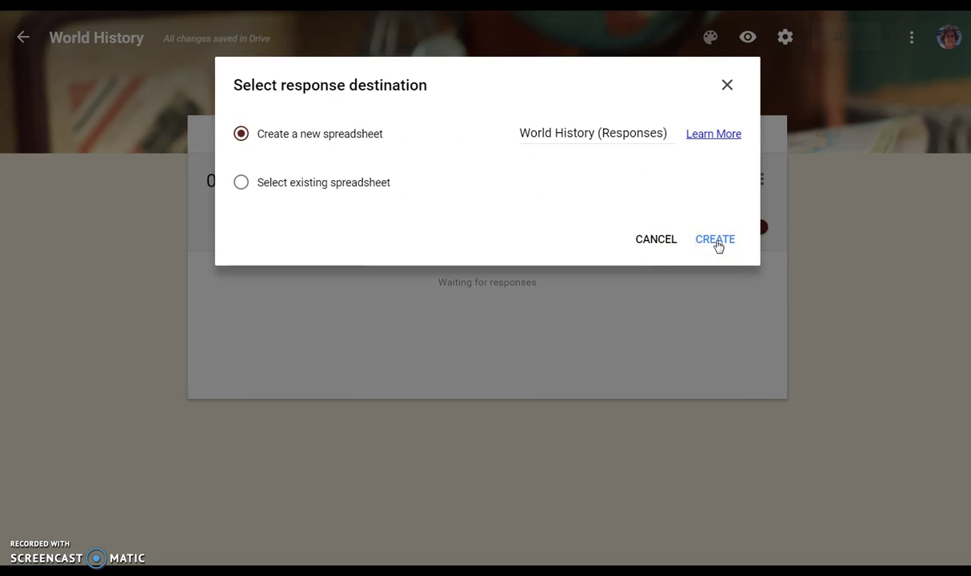
left_click(716, 241)
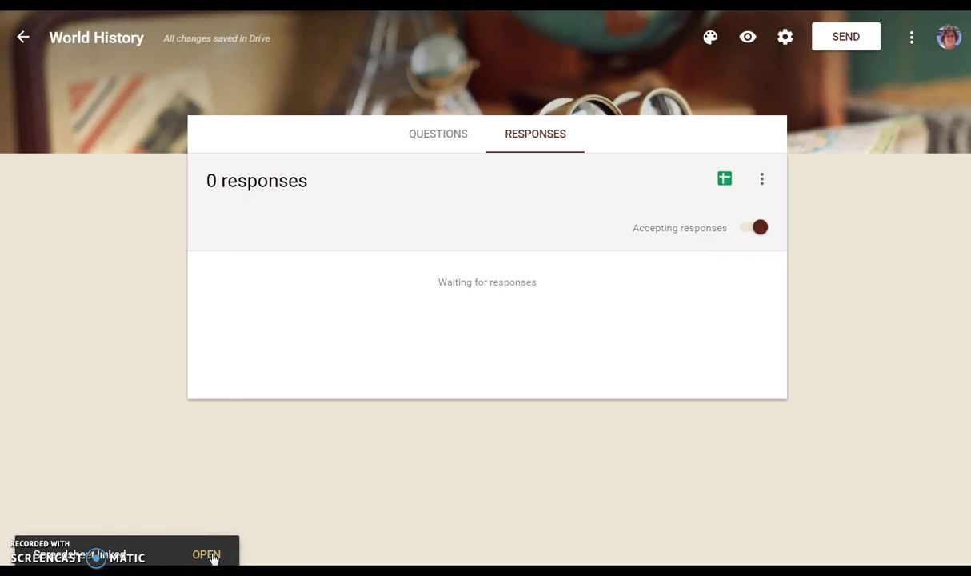
left_click(209, 556)
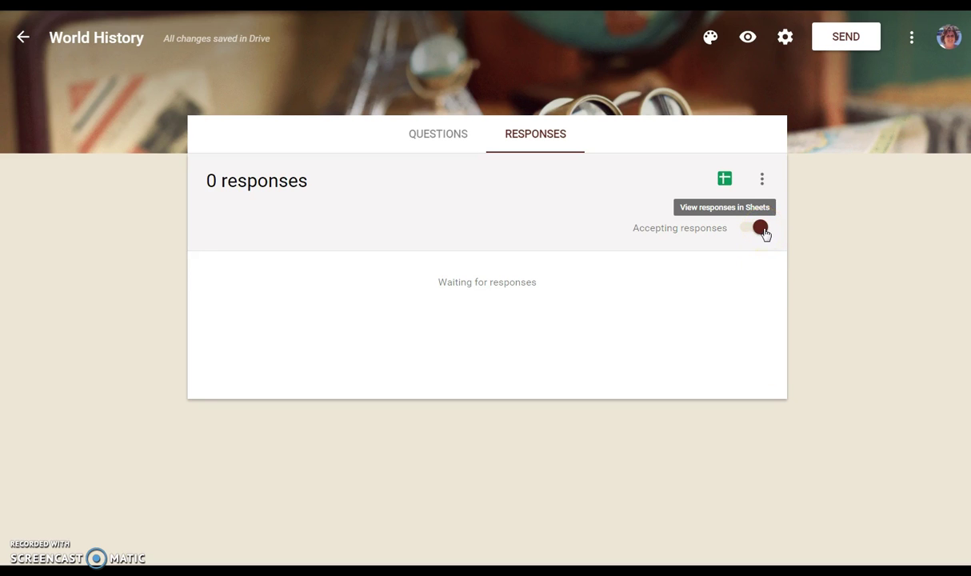
left_click(762, 230)
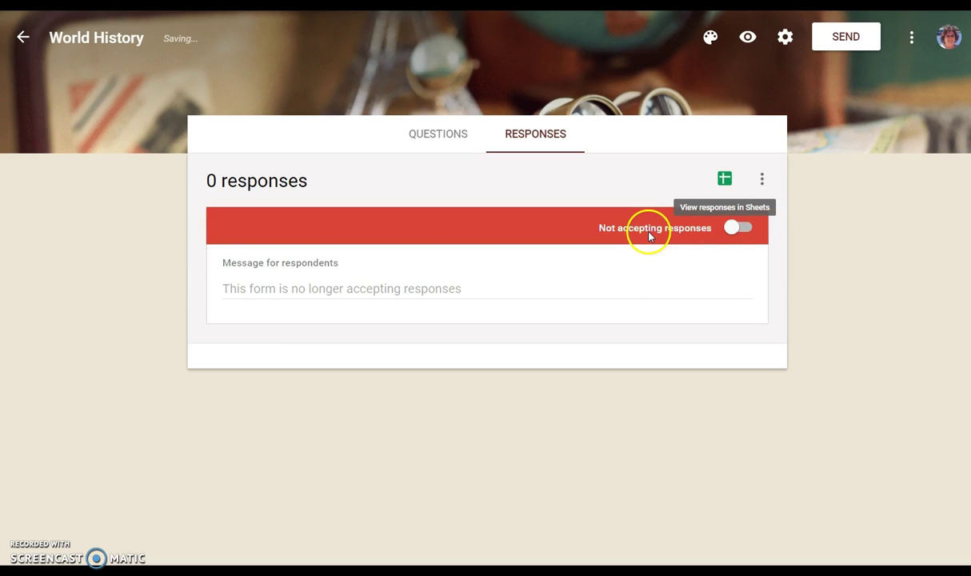
left_click(748, 228)
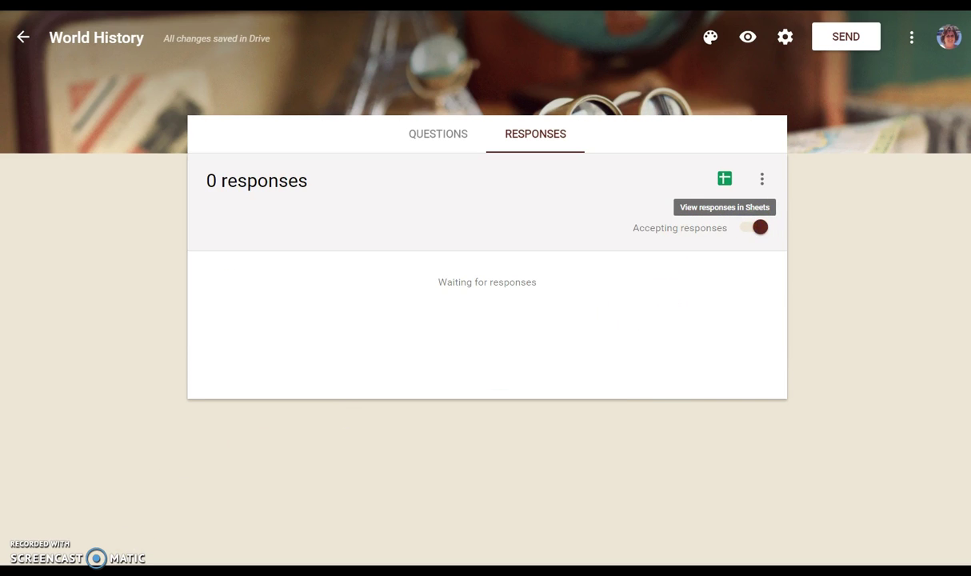
Copy the shortened URL to the World History quiz from the Send form options
left_click(848, 36)
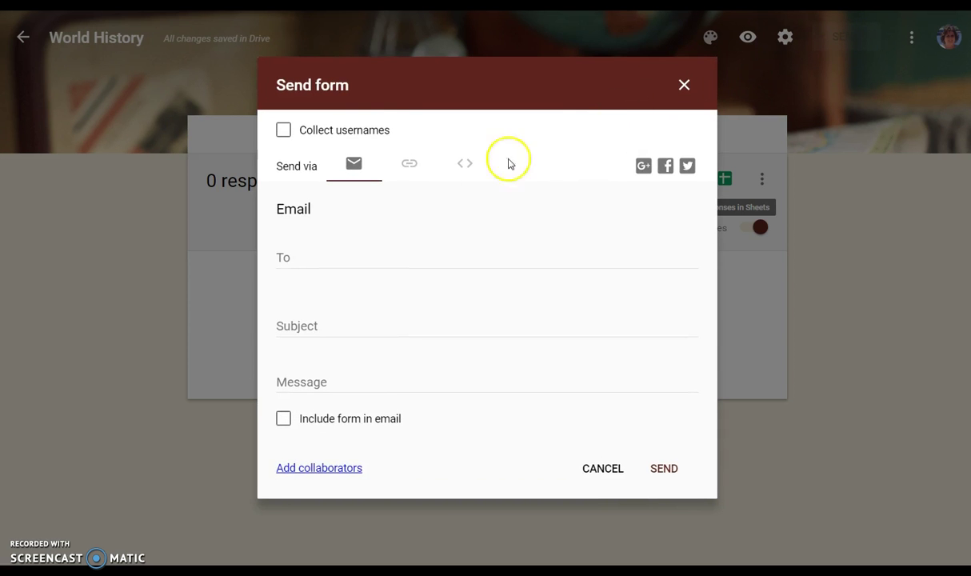
left_click(409, 168)
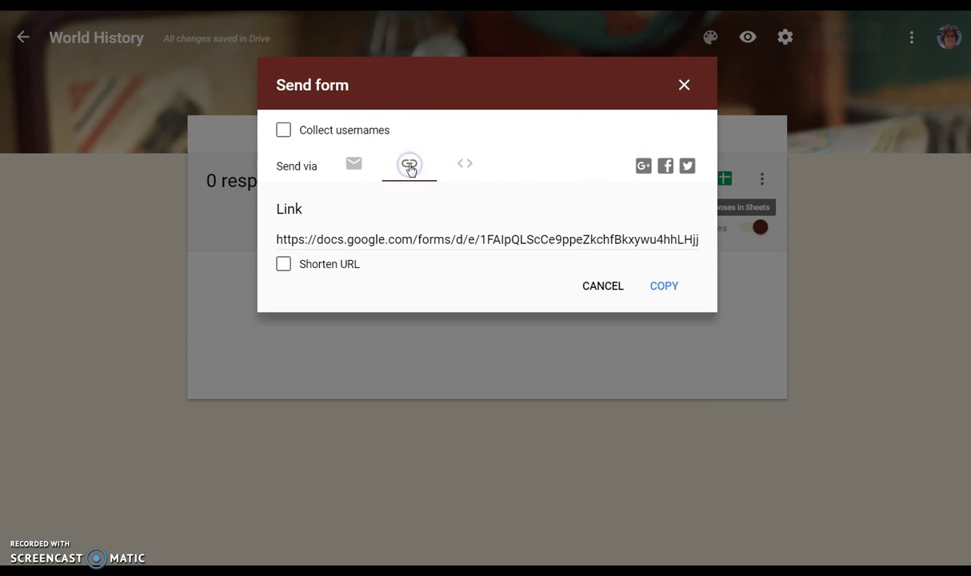
left_click(309, 266)
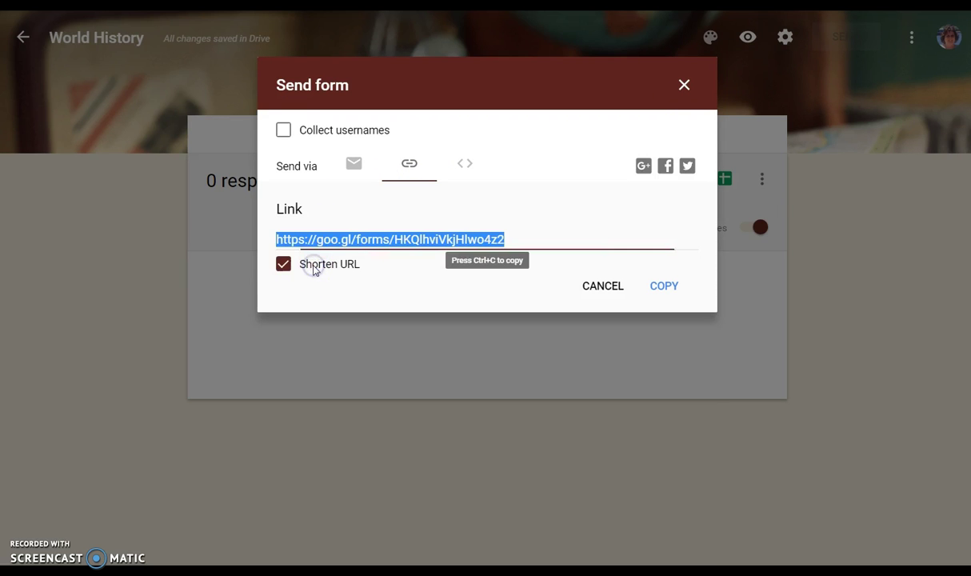
left_click(668, 288)
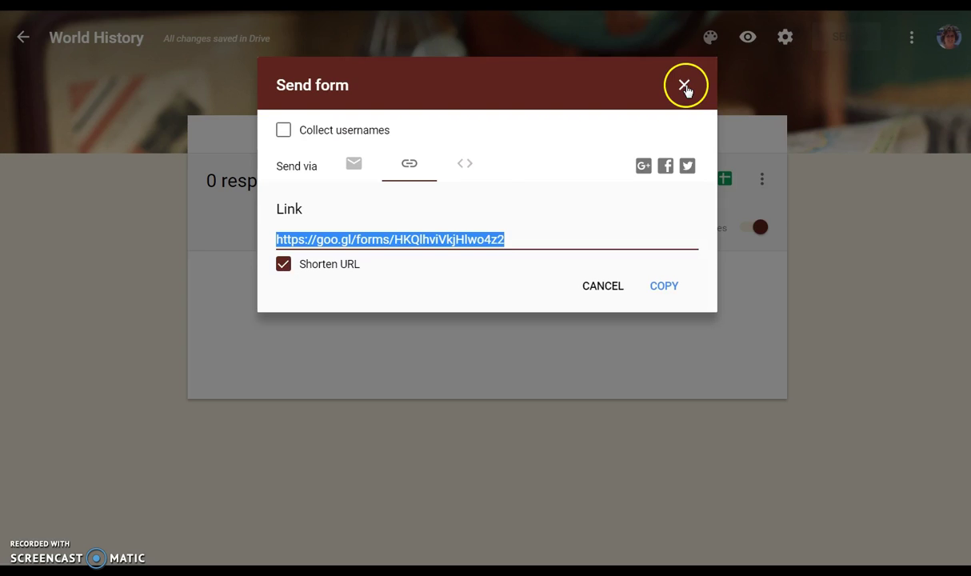
left_click(686, 84)
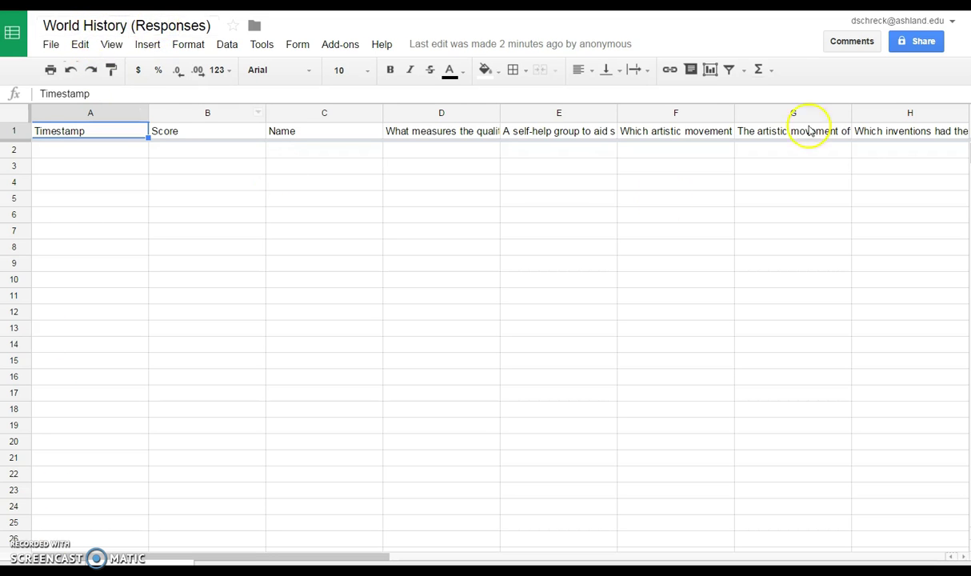
Share the response sheet as view-only for anyone with the link and copy that link
left_click(906, 40)
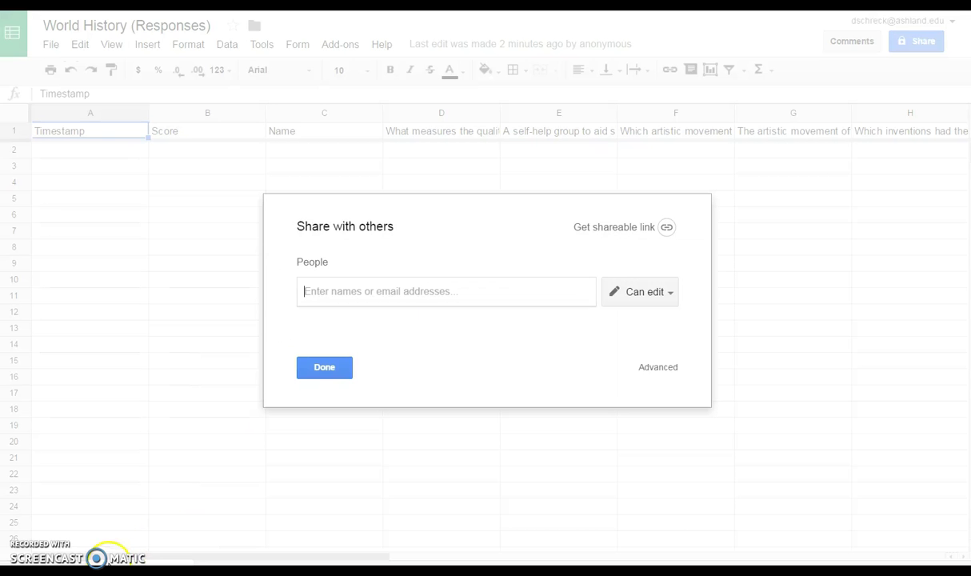
left_click(667, 228)
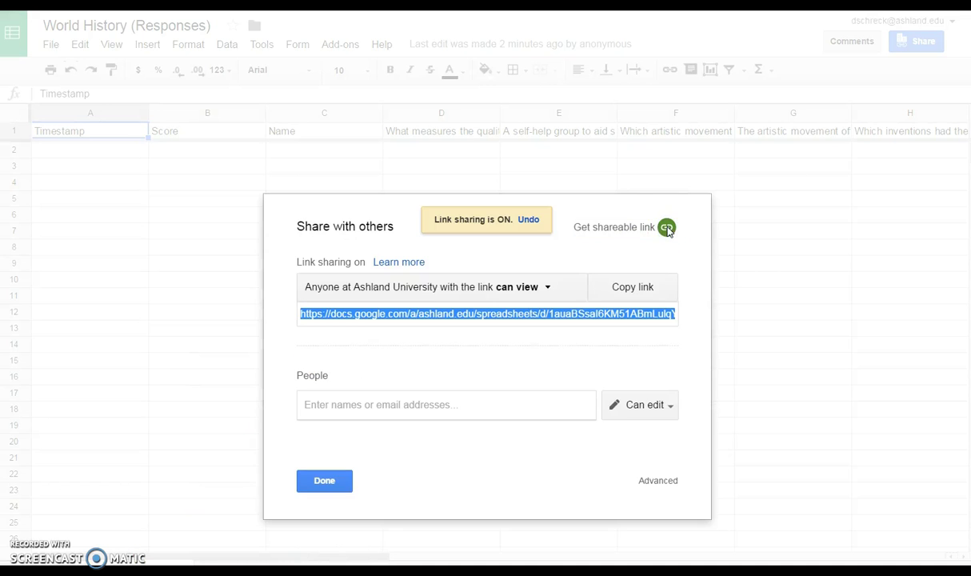
left_click(538, 286)
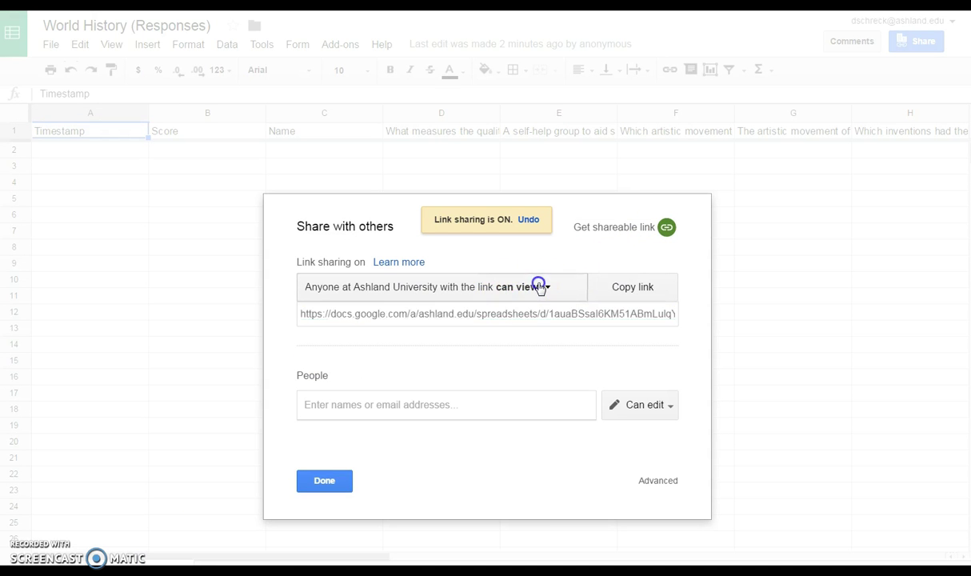
left_click(346, 424)
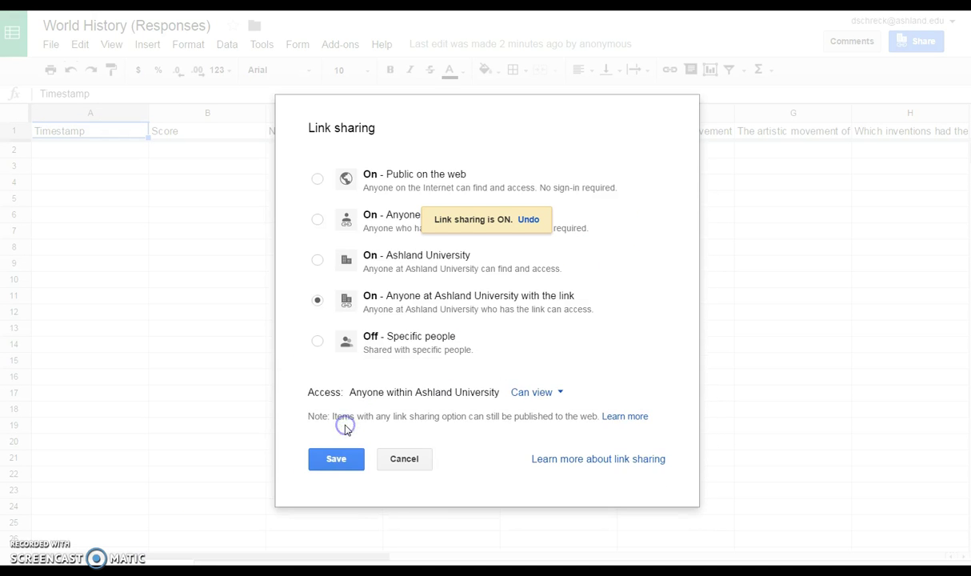
left_click(398, 223)
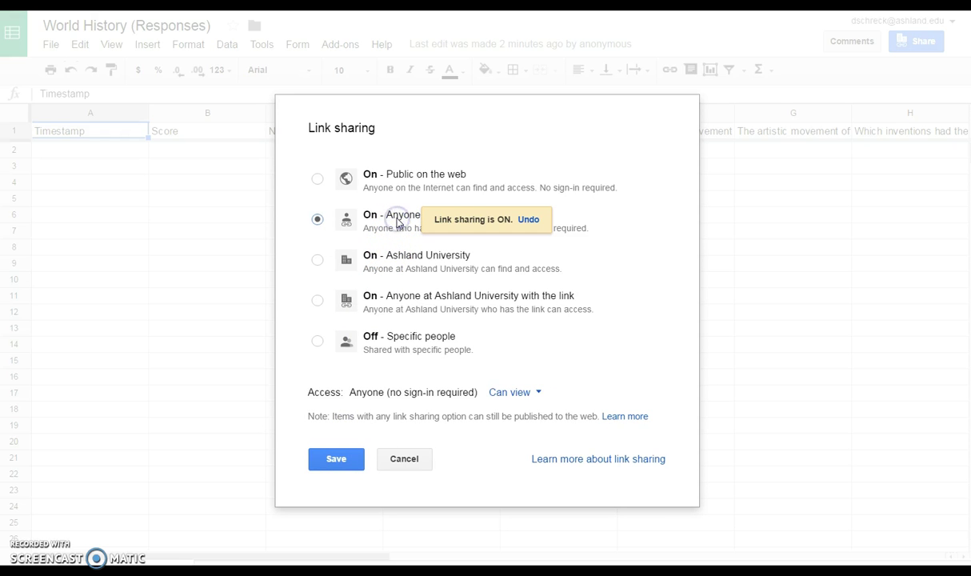
left_click(336, 459)
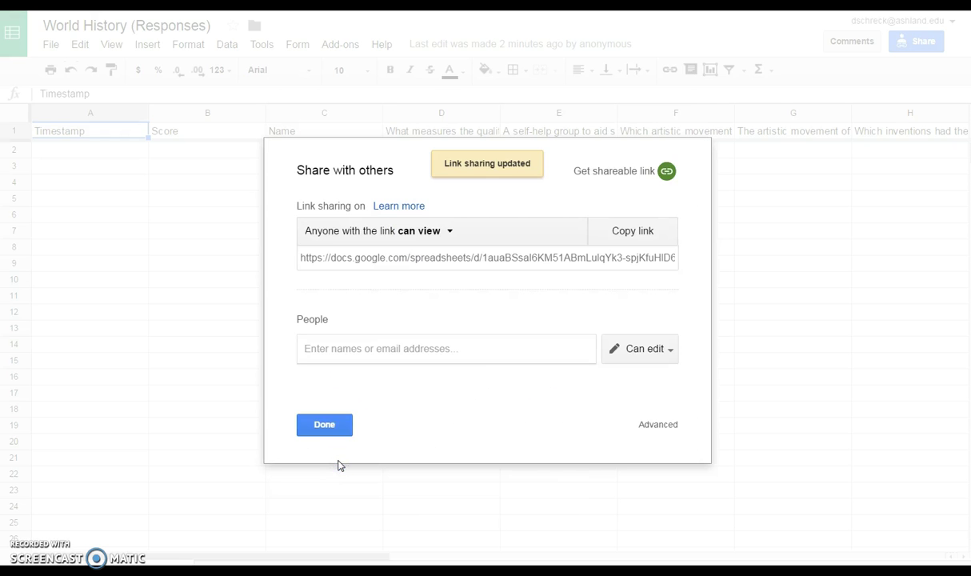
left_click(626, 234)
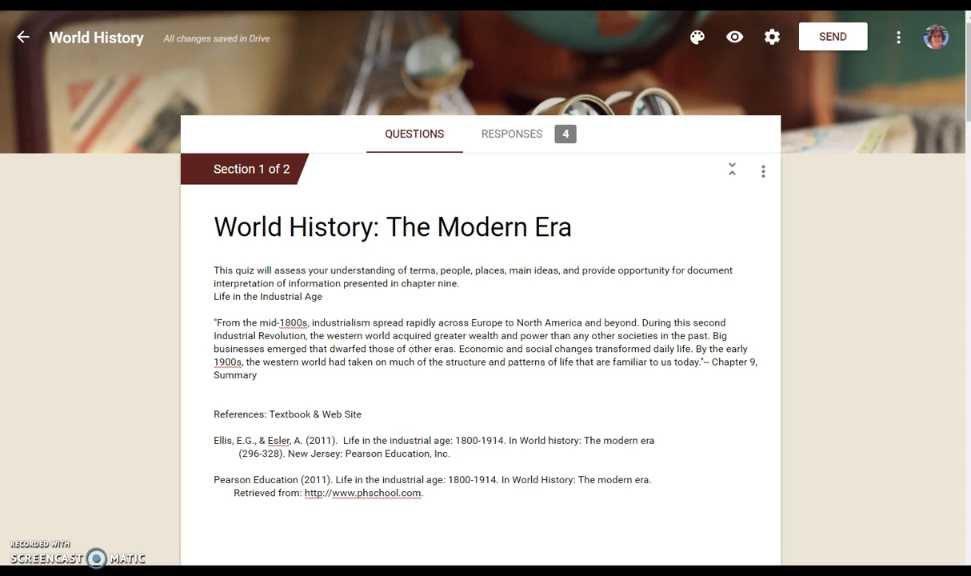
Look through the score summary of the 4 graded responses
left_click(513, 134)
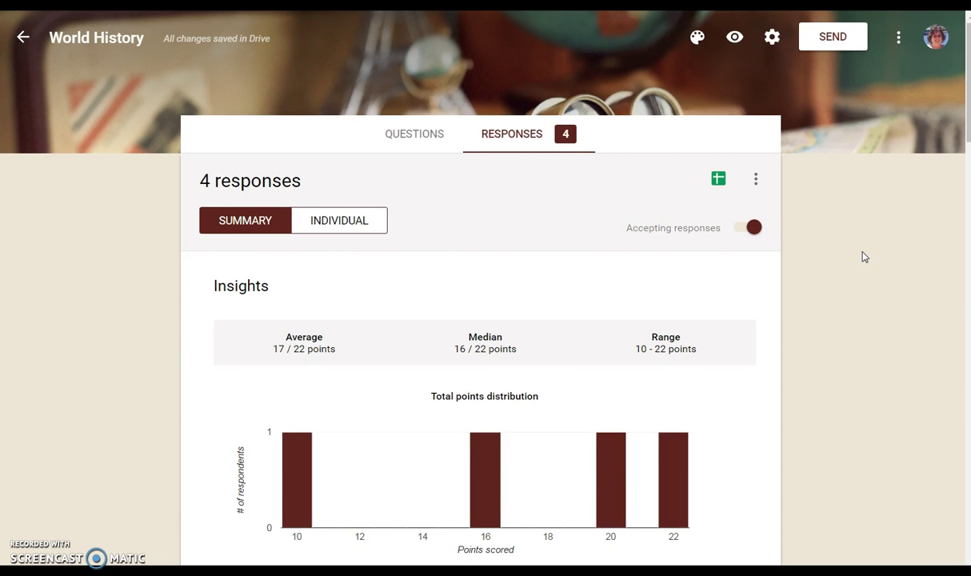
scroll(864, 257, "down", 1)
scroll(864, 256, "down", 10)
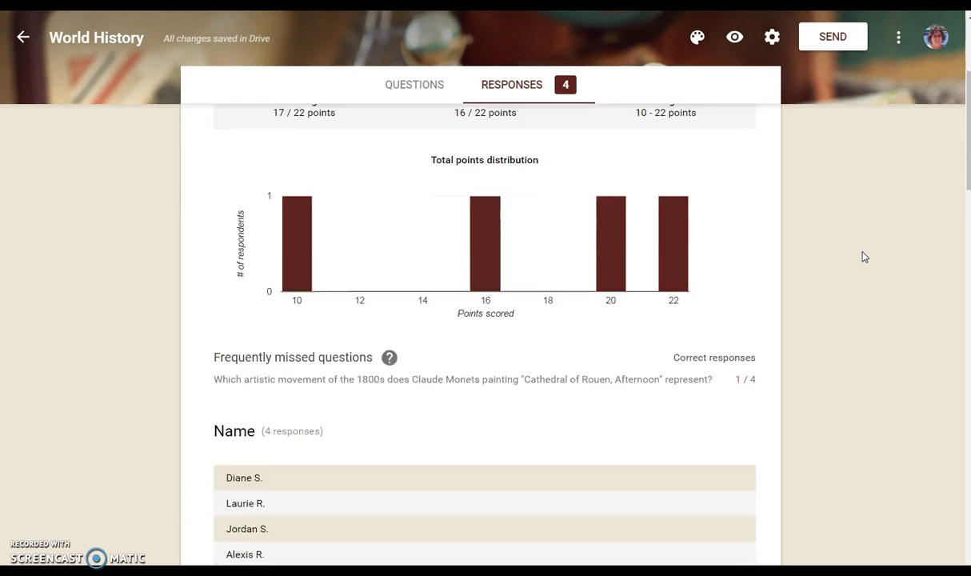
scroll(860, 262, "up", 9)
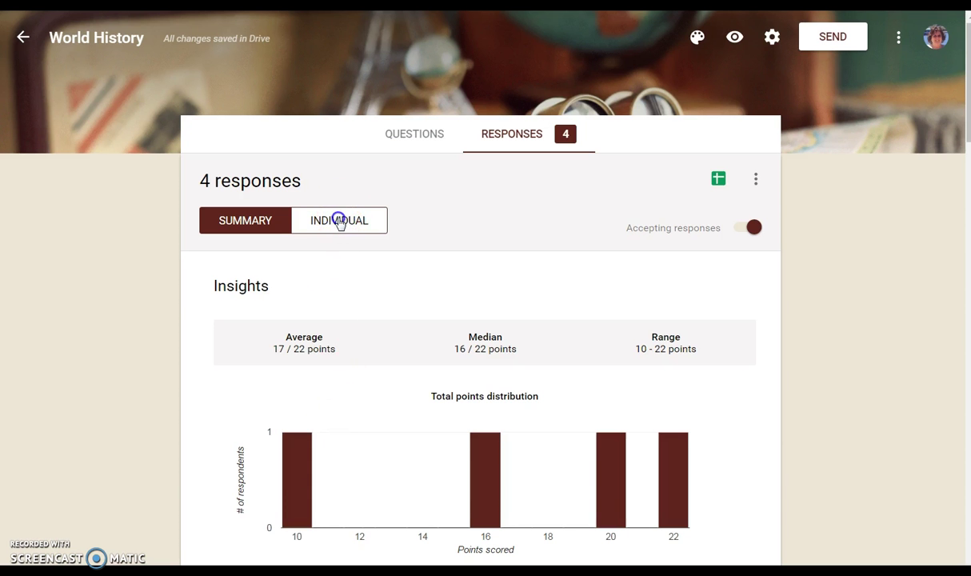
Review response 1 of 4 with its individually marked answers
left_click(339, 220)
scroll(106, 352, "down", 8)
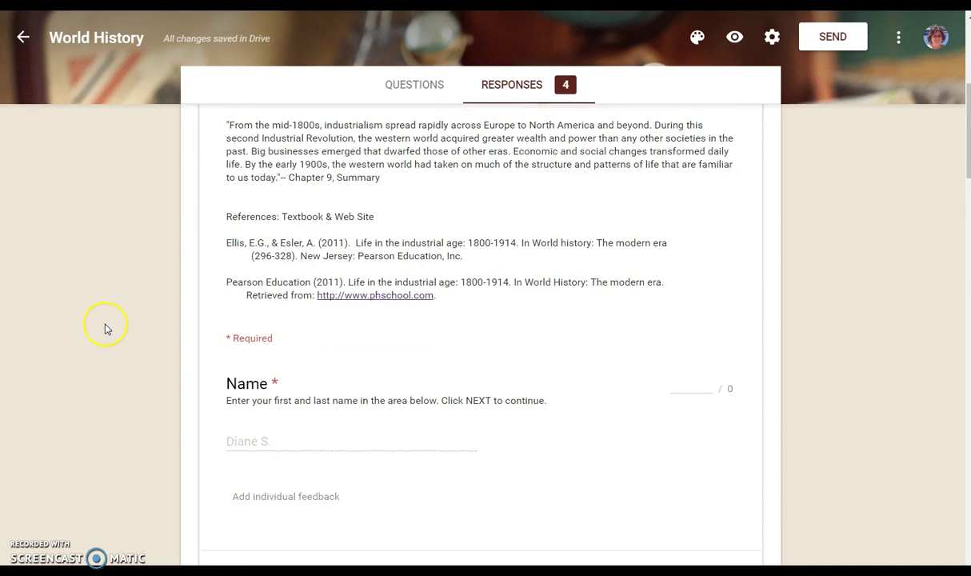
scroll(104, 328, "down", 6)
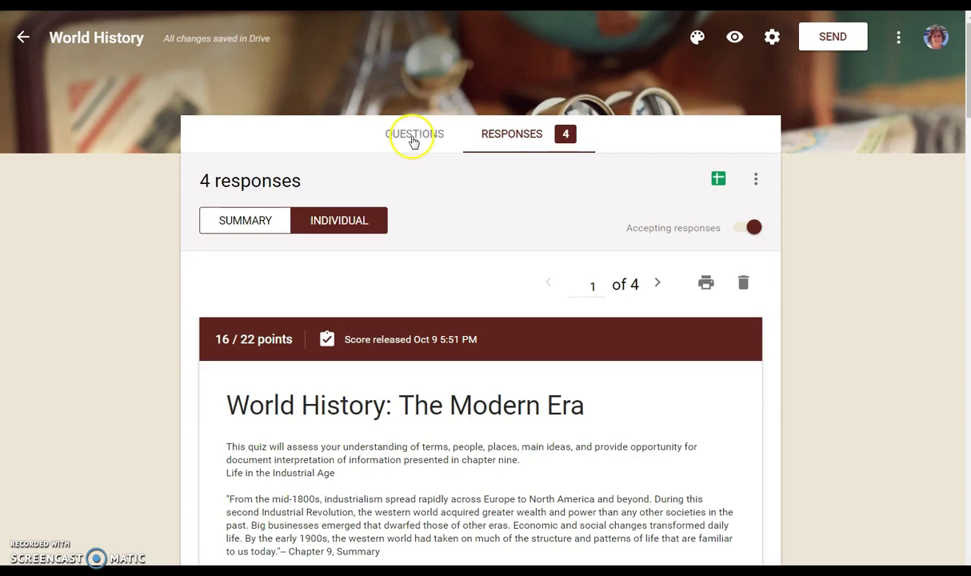
Go back to the quiz's questions in the form editor
left_click(413, 134)
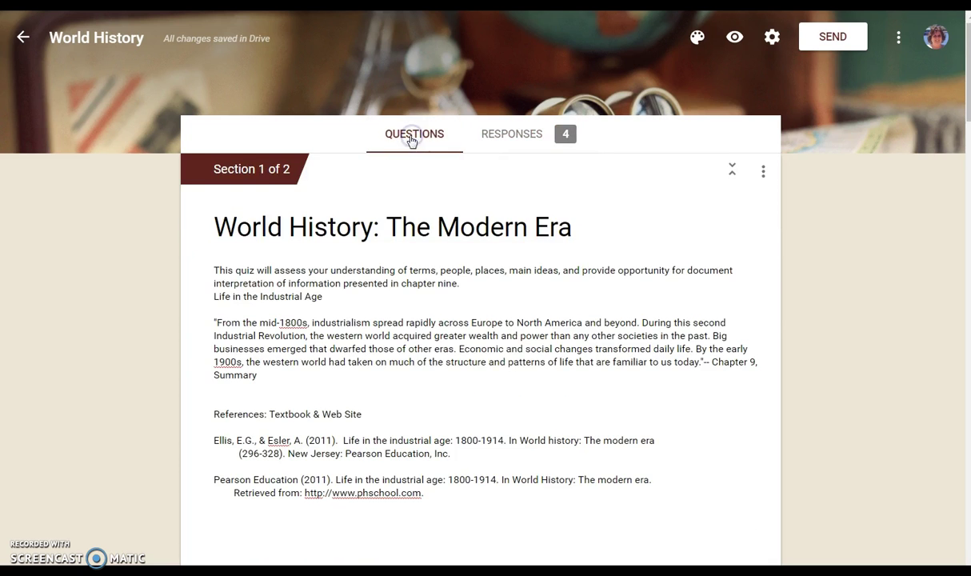